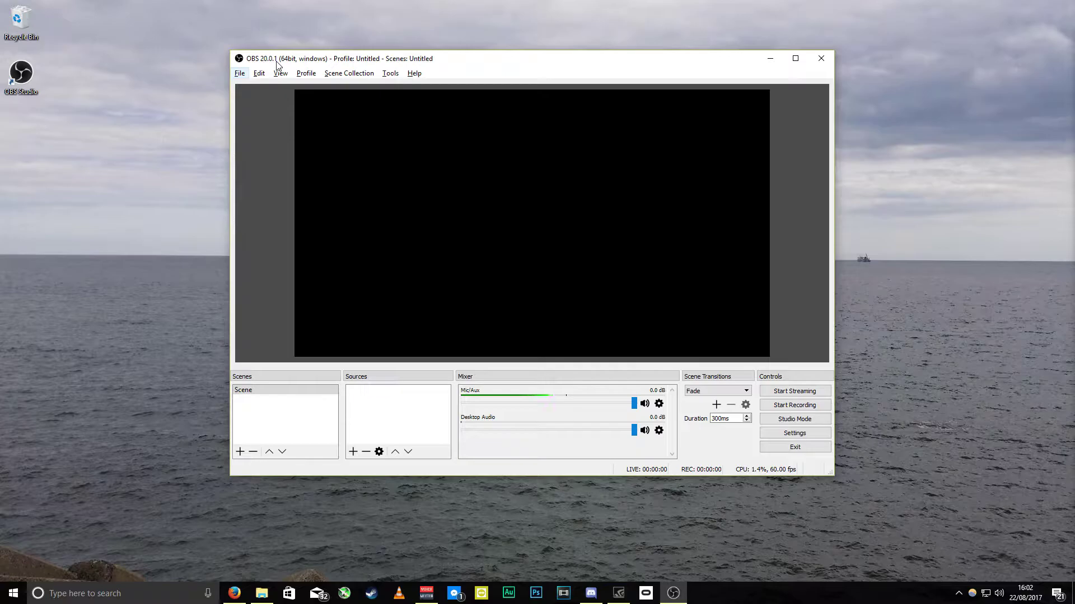
drag(535, 65, 541, 77)
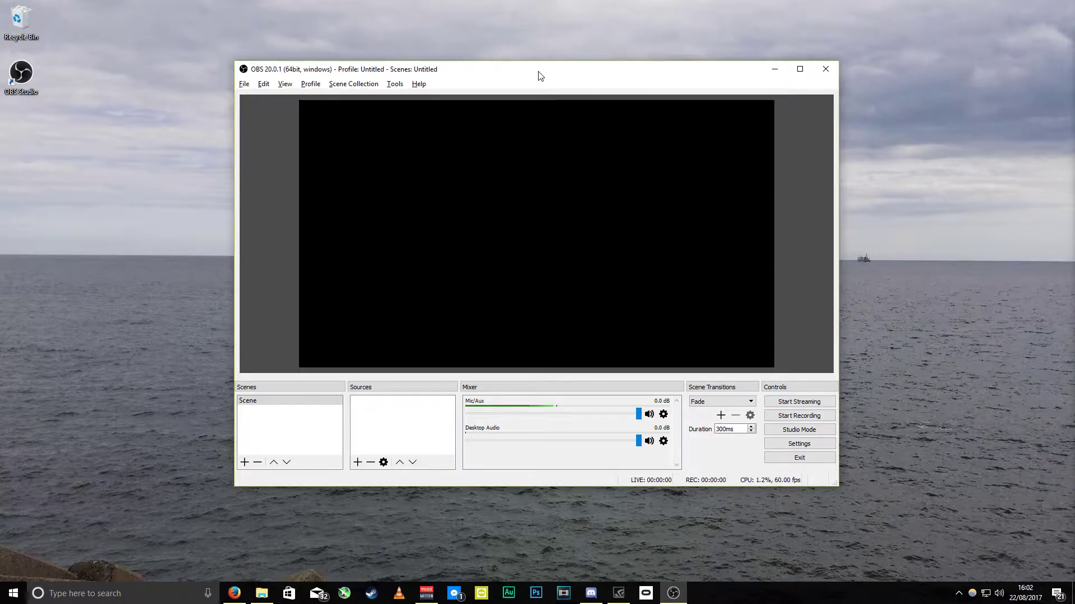
drag(540, 76, 546, 76)
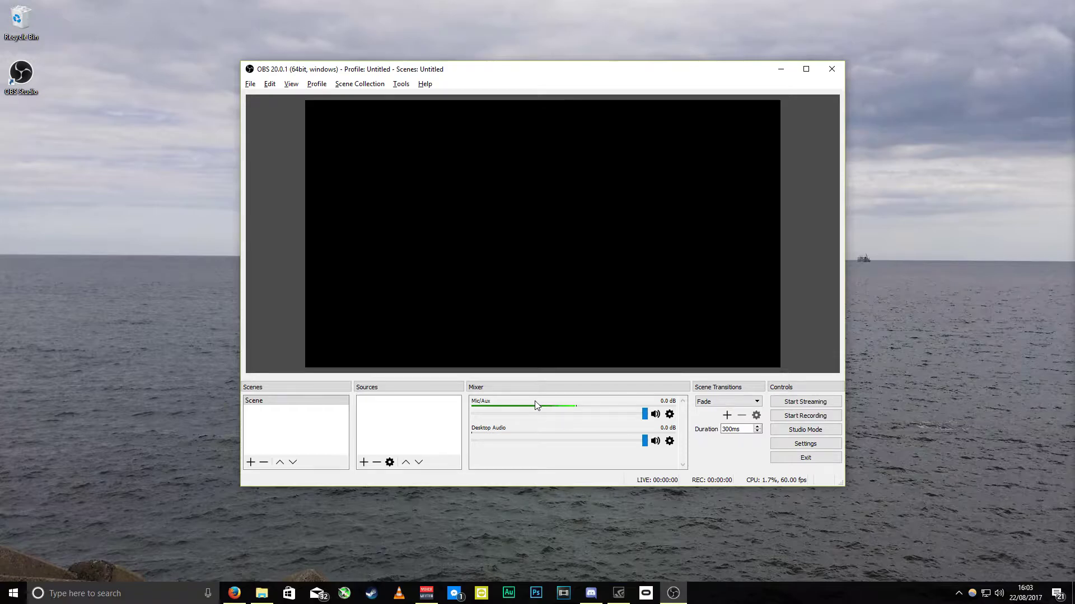
Step: Add a new Display Capture source named "Main Monitor" to the scene, keeping its default display and cursor capture
click(364, 463)
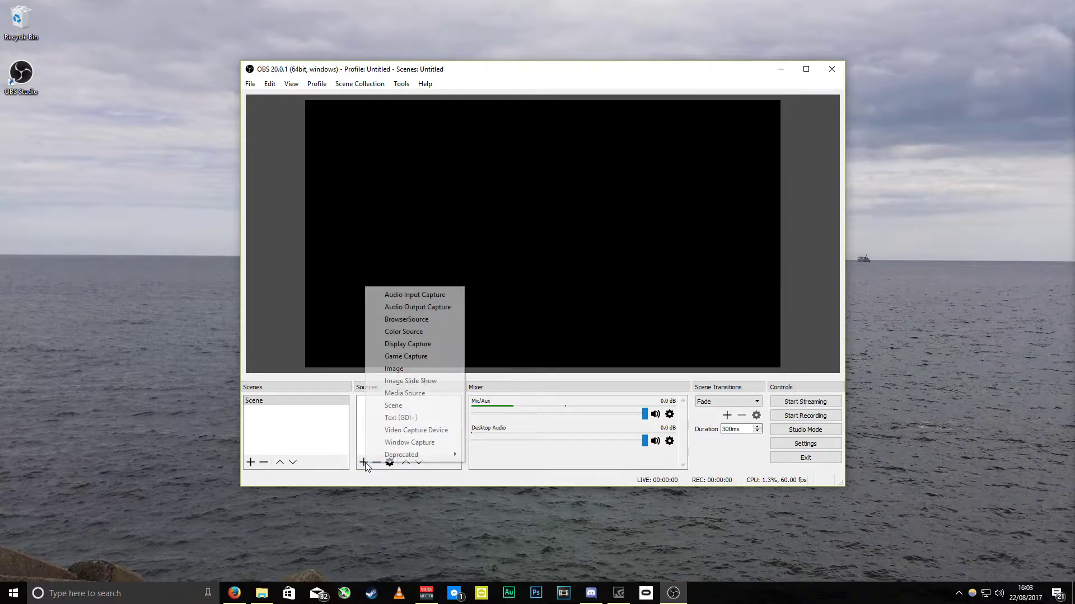
click(403, 345)
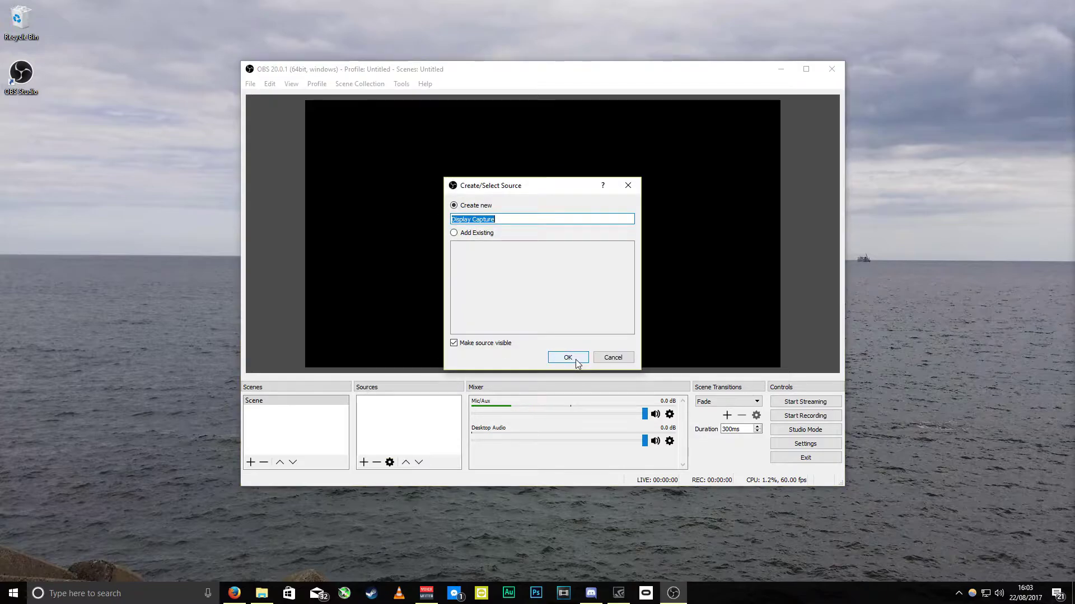
text(Main Monitor)
click(567, 358)
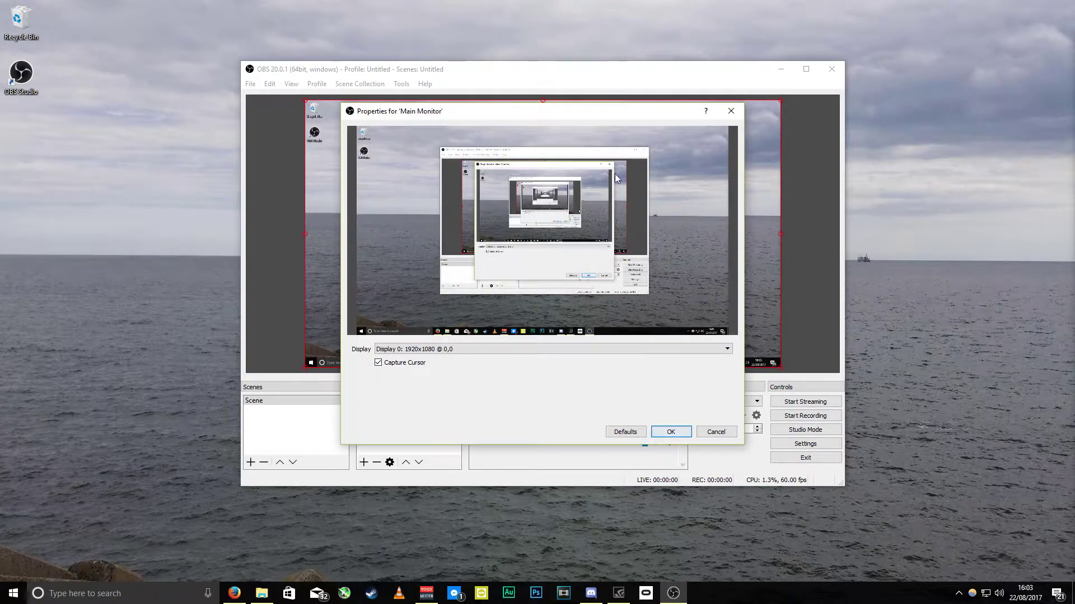
click(674, 432)
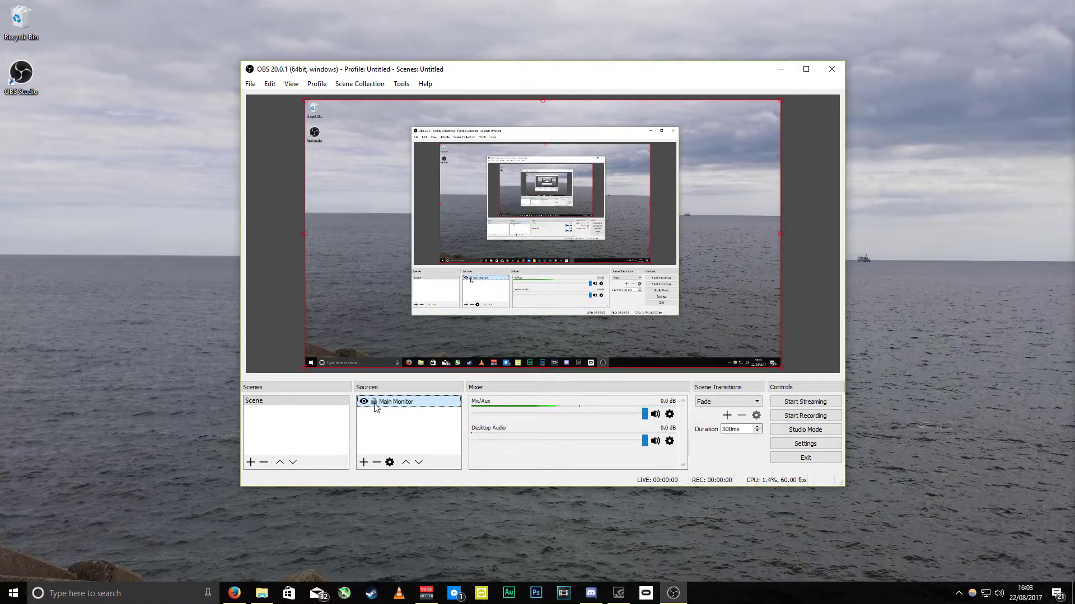
Step: Lock the Main Monitor source so it cannot be moved in the preview
click(259, 319)
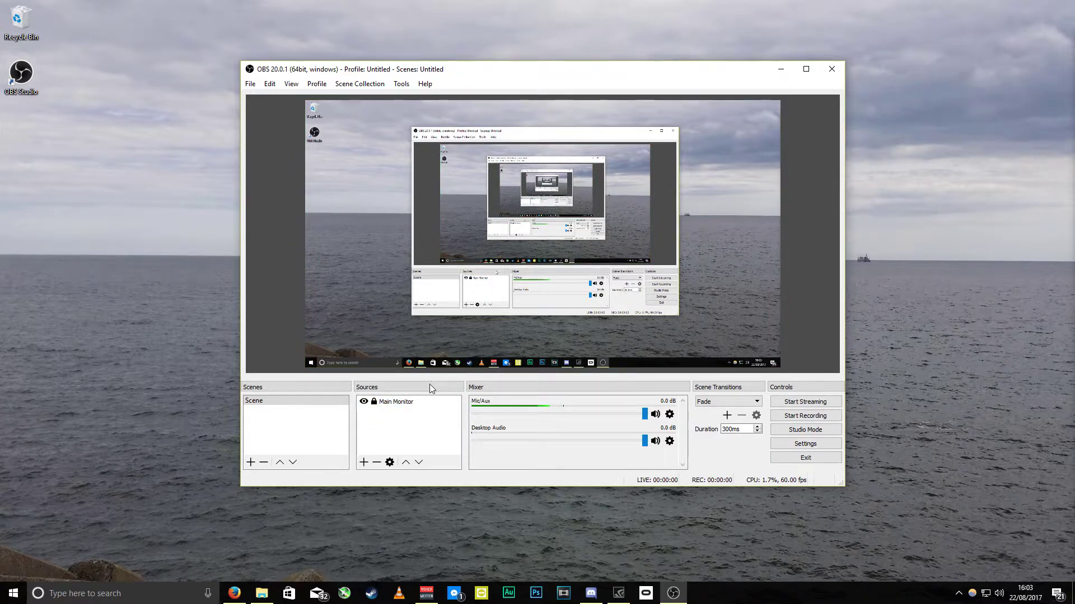
click(379, 405)
drag(415, 325, 445, 301)
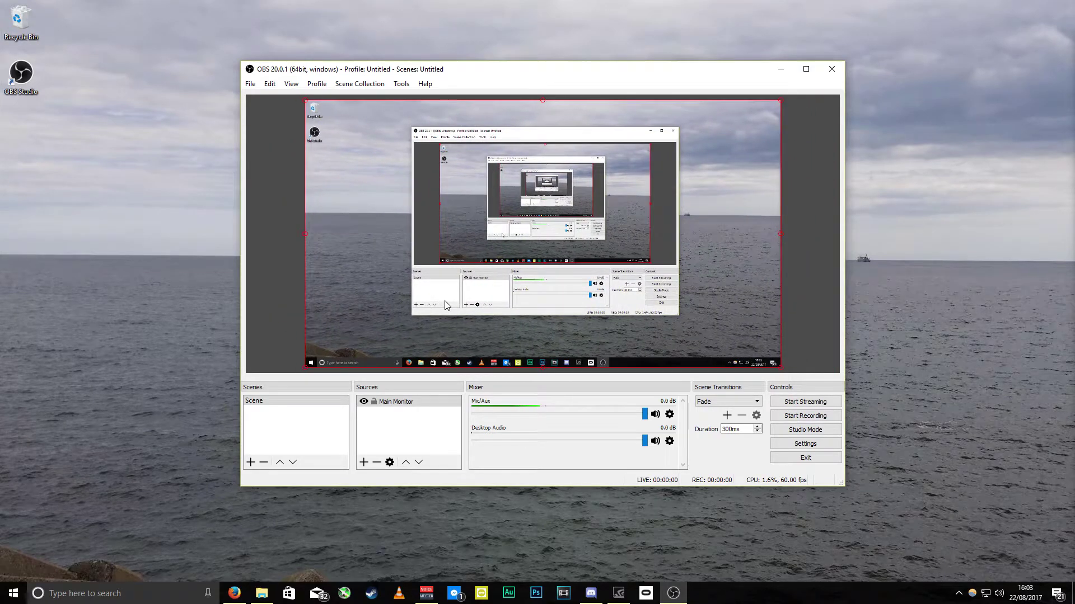
click(373, 401)
click(408, 415)
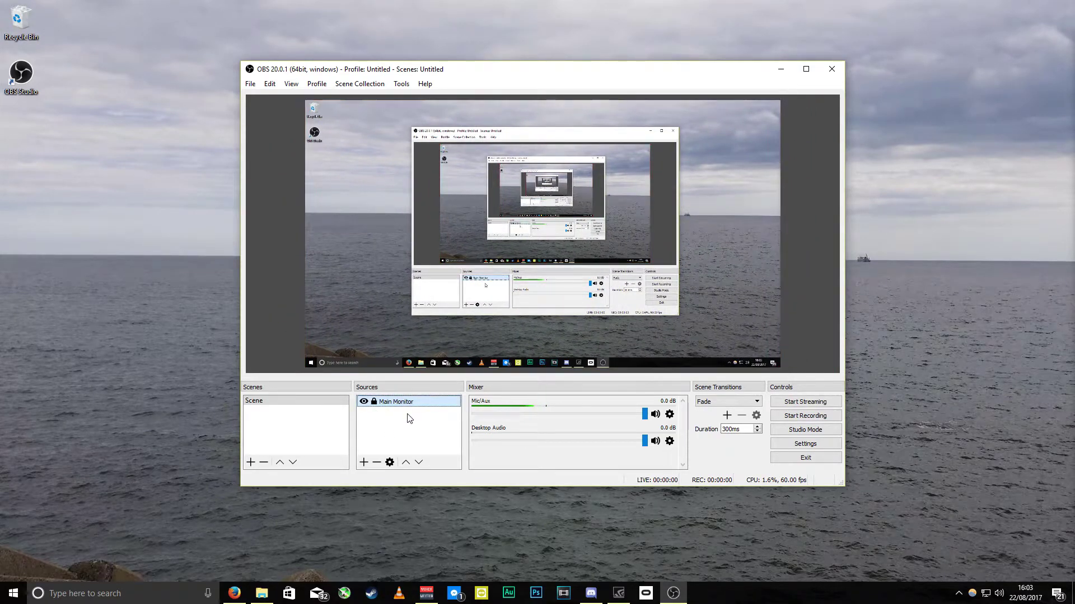
drag(577, 71, 1072, 12)
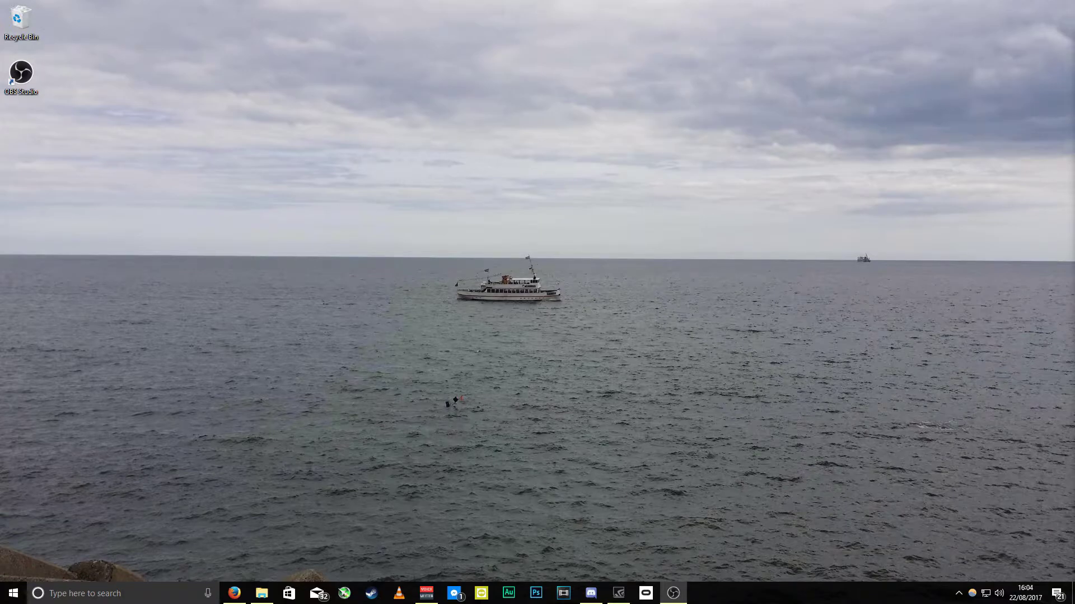
drag(1072, 6, 486, 104)
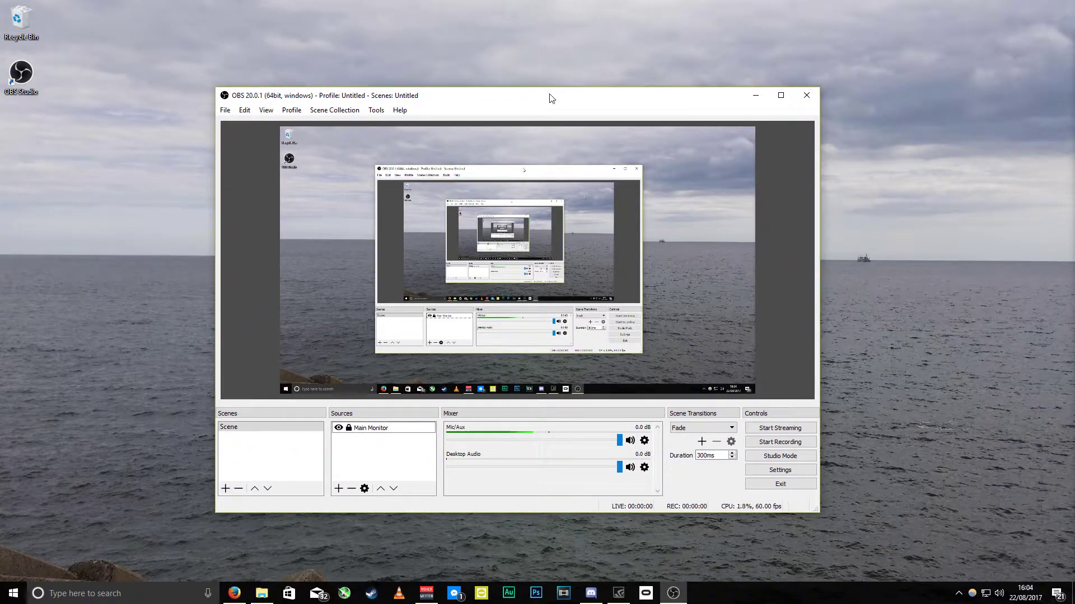
mouse_move(548, 94)
mouse_down()
mouse_move(524, 91)
mouse_move(537, 93)
mouse_up()
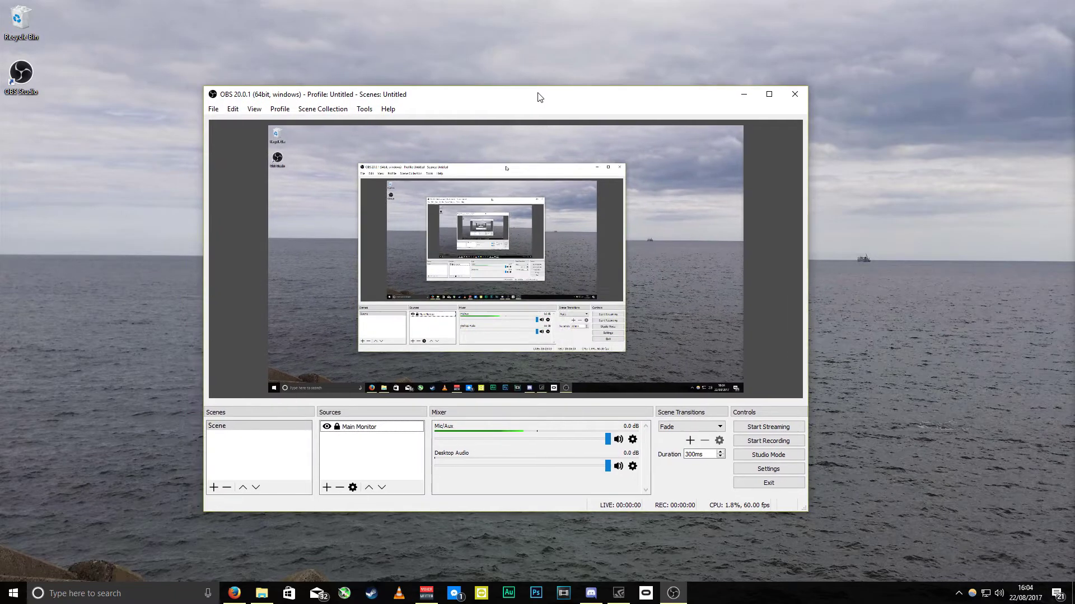
Step: Open the settings and examine the stream options, including the stream key field and the available streaming services
click(768, 469)
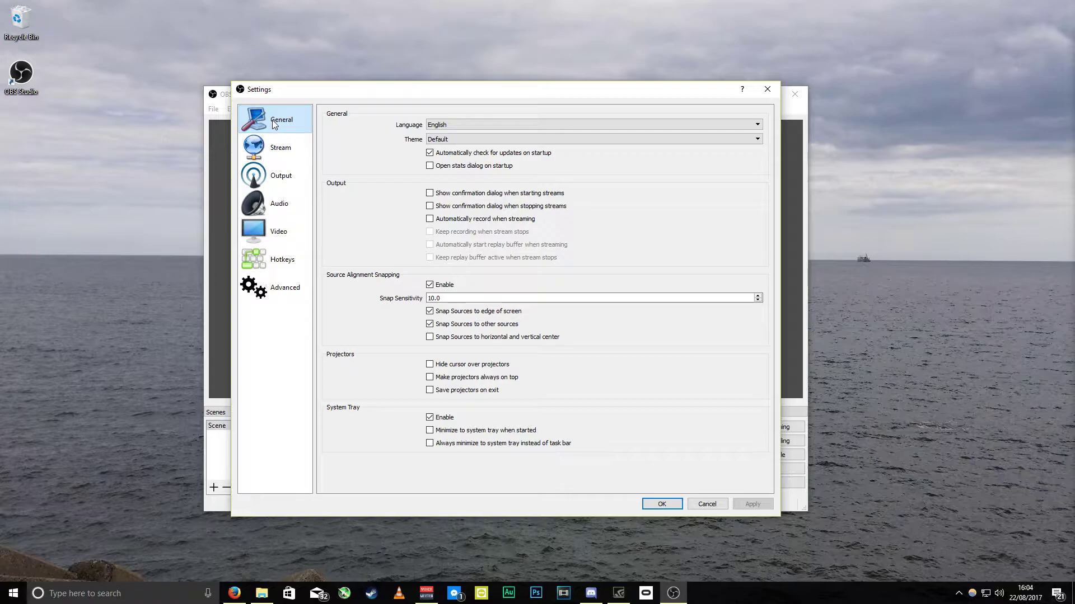
click(273, 147)
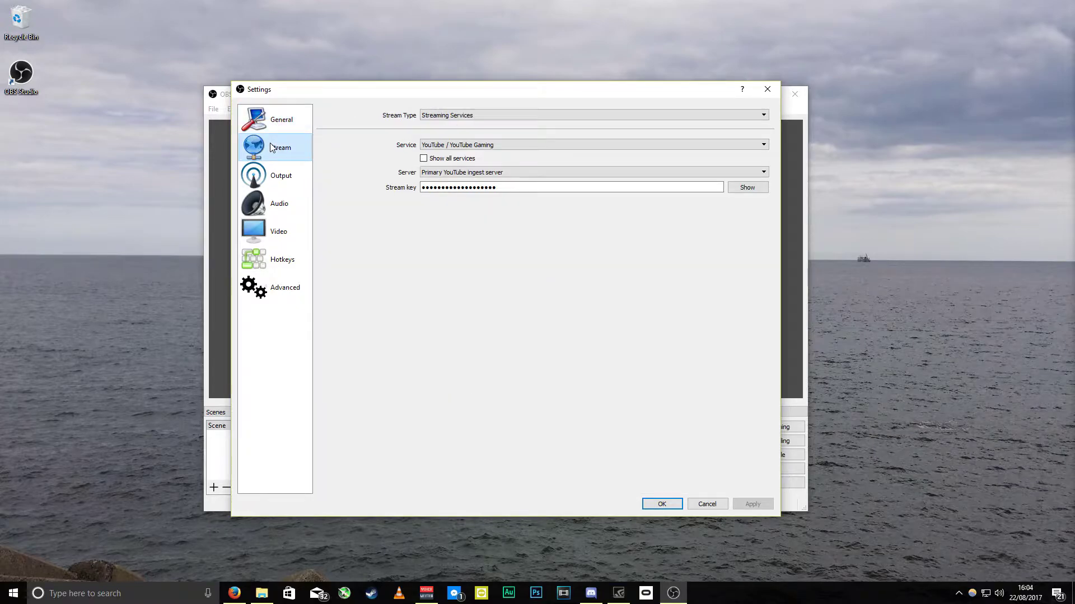
click(519, 189)
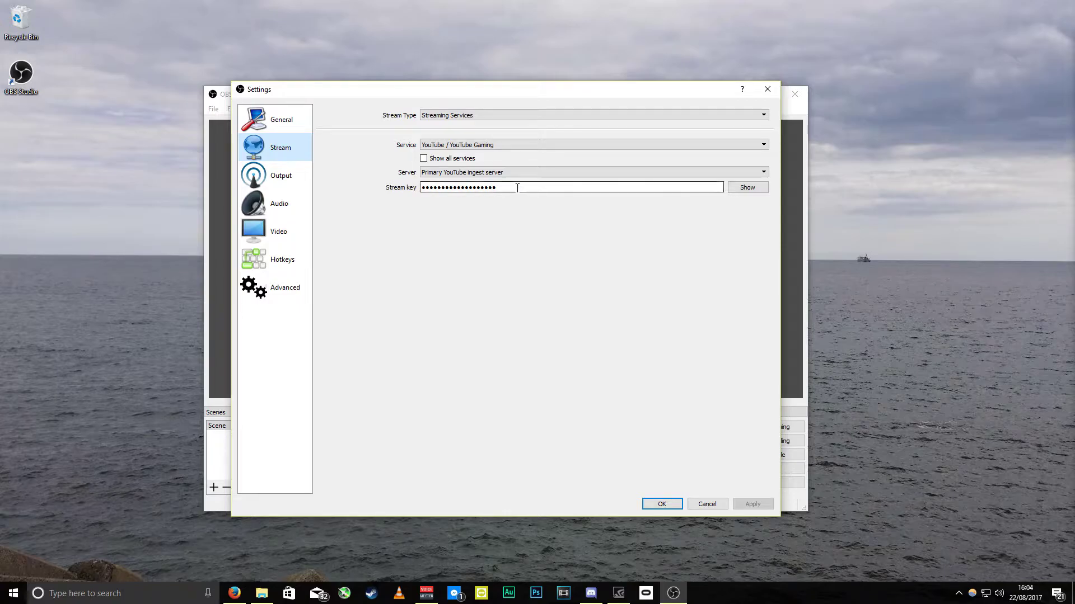
click(477, 145)
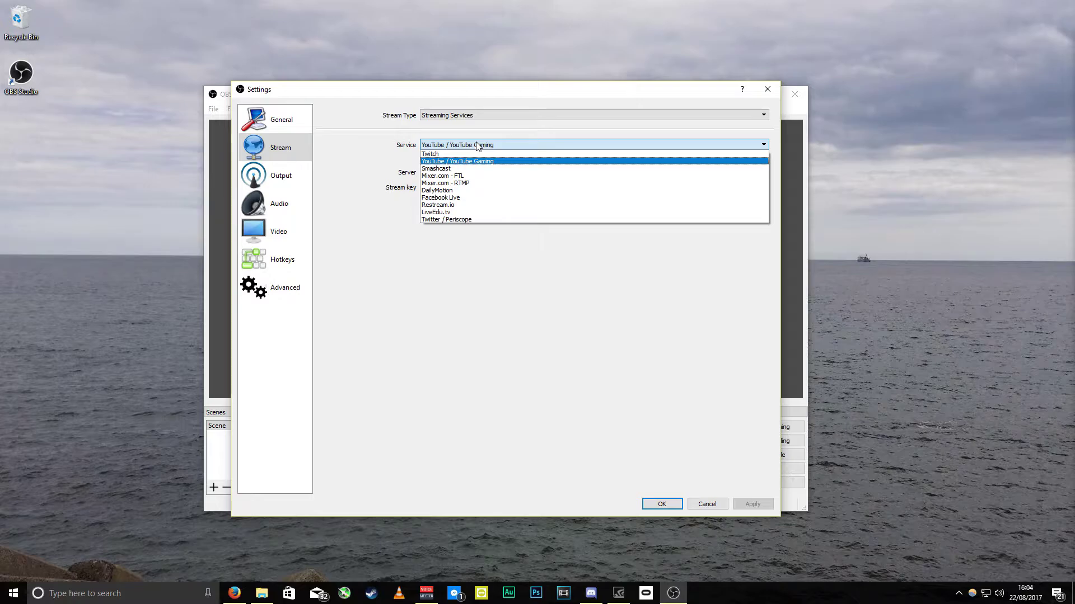
click(477, 145)
Step: Set the recording path in the output settings to D:/Youtube/Recordings/OBS/RickboBaggins
click(303, 174)
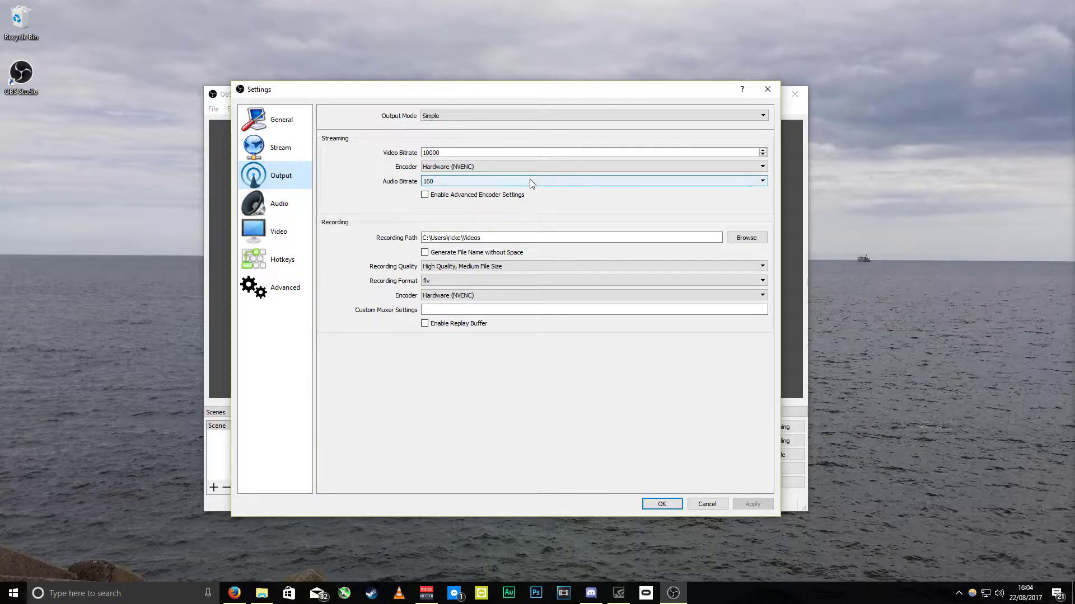
click(737, 241)
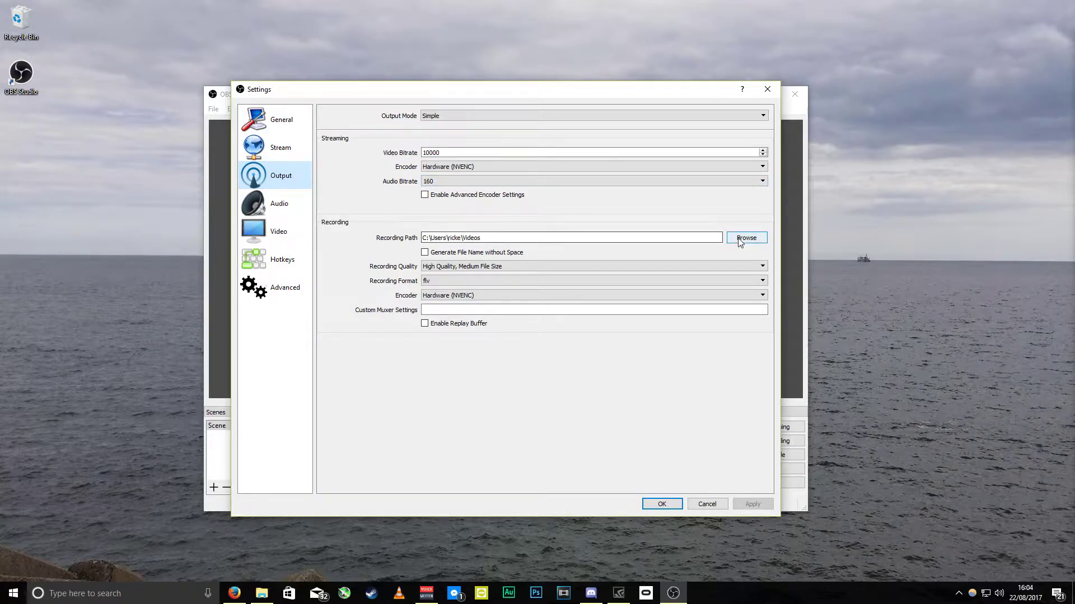
drag(314, 297, 317, 325)
click(269, 302)
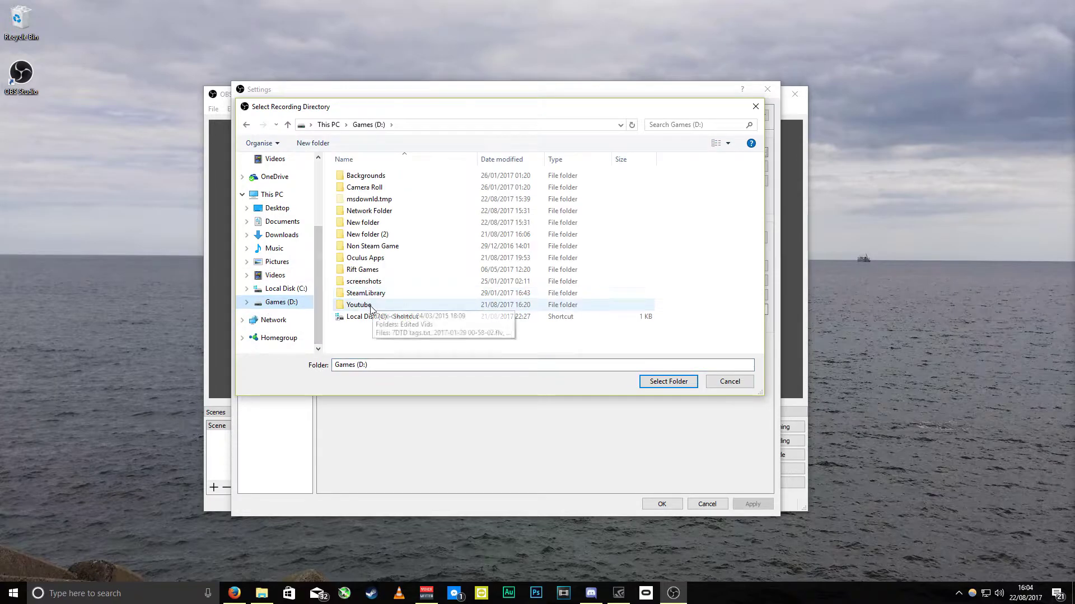
double_click(378, 304)
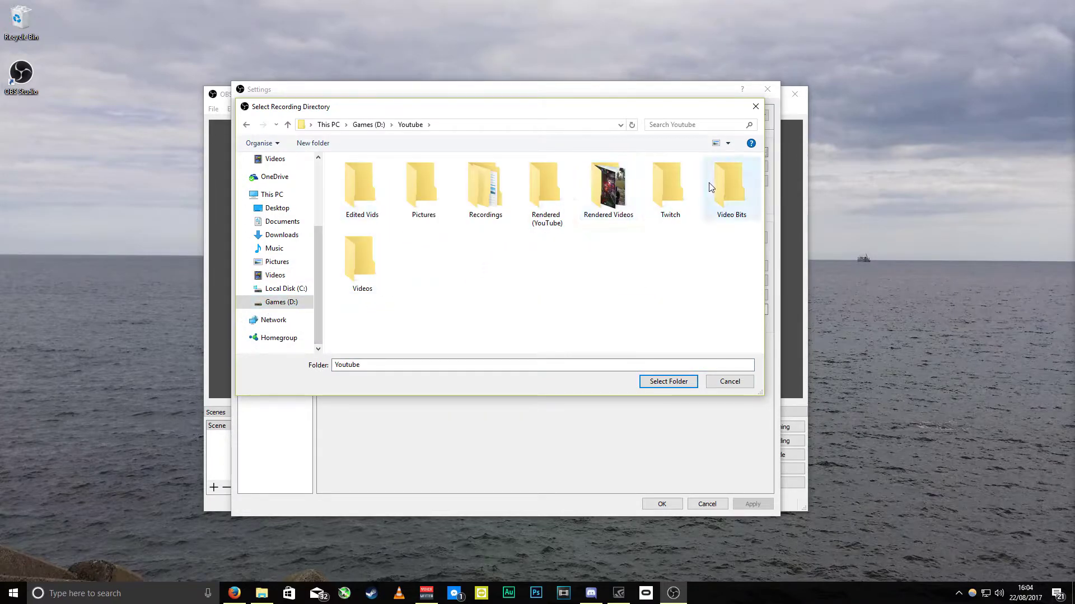
double_click(485, 189)
double_click(355, 211)
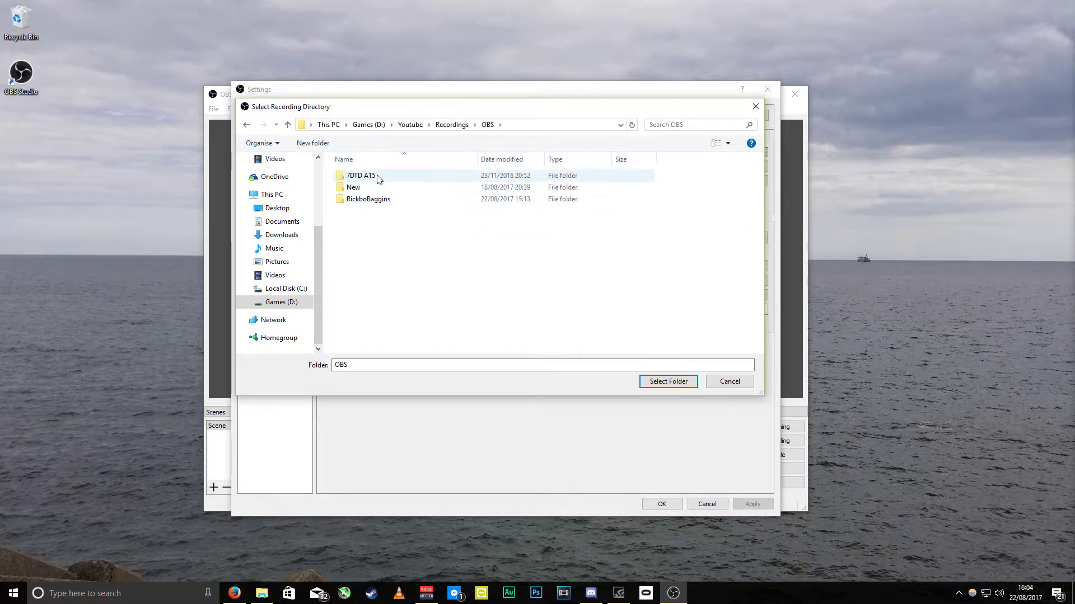
click(367, 201)
click(680, 383)
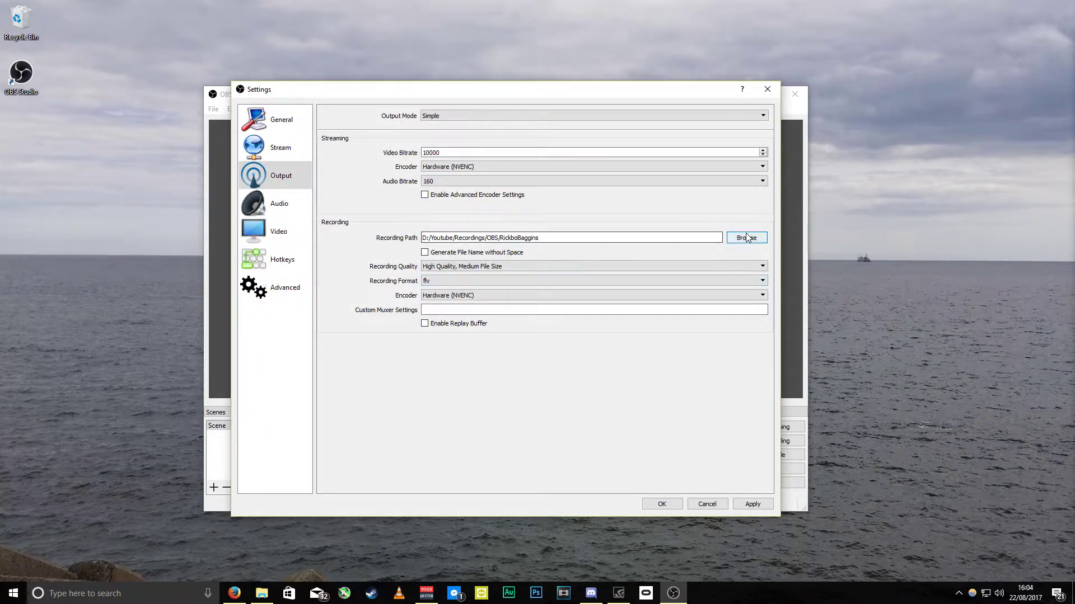
Step: Set the Mic/Auxiliary audio device to VoiceMeeter Output (VB-Audio VoiceMeeter VAIO) and the audio sample rate to 48khz
click(280, 205)
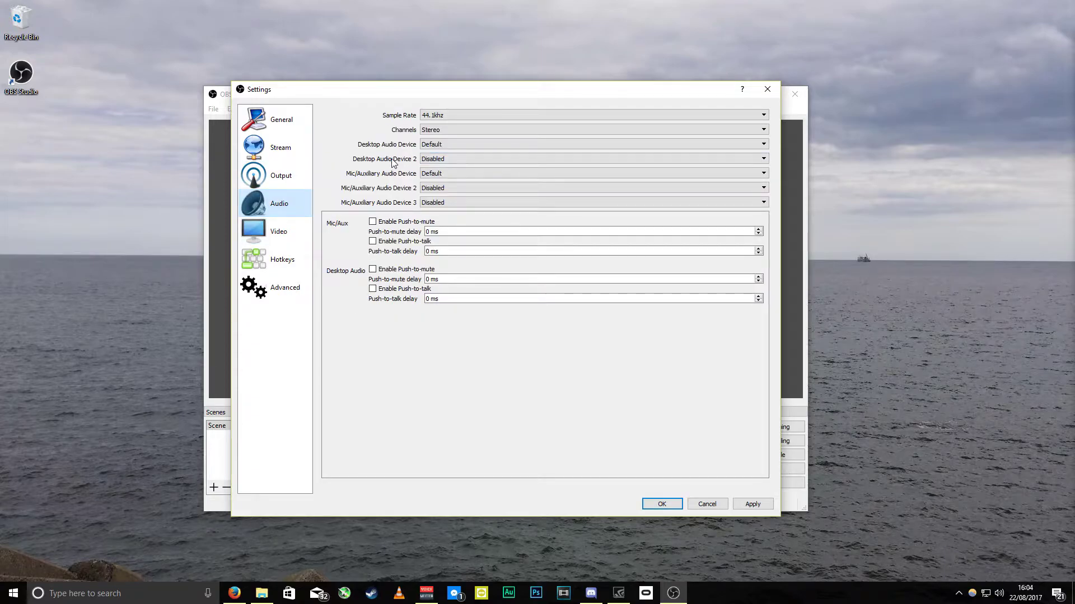
click(473, 176)
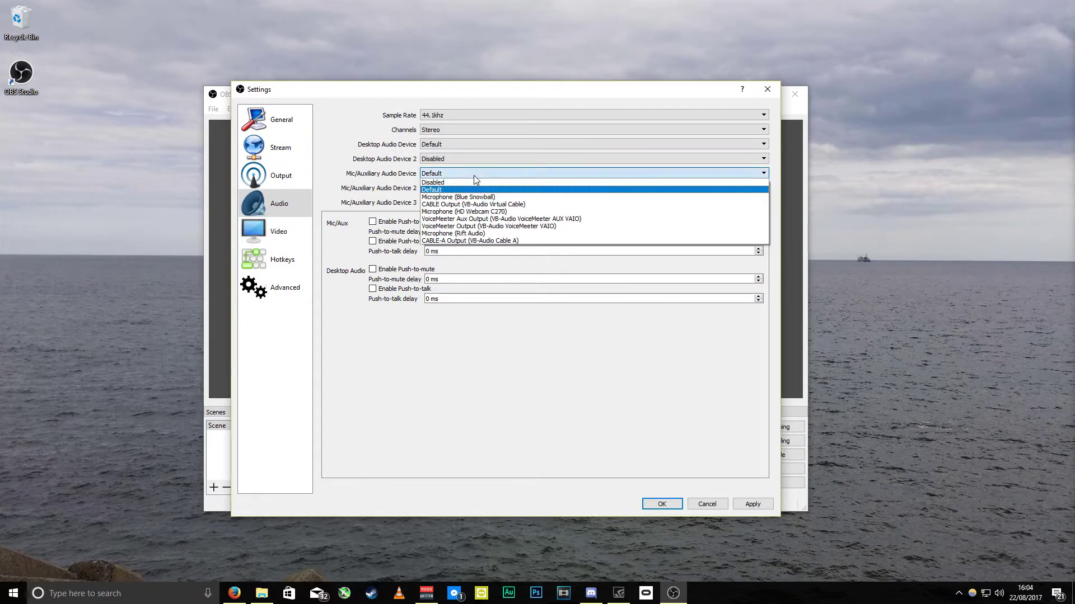
click(473, 226)
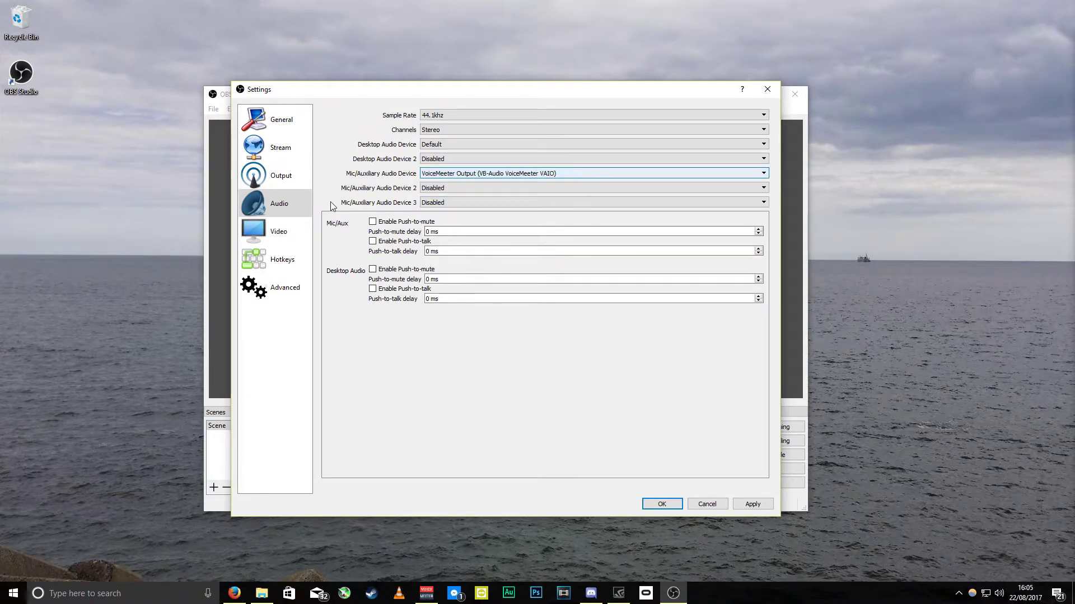
click(279, 232)
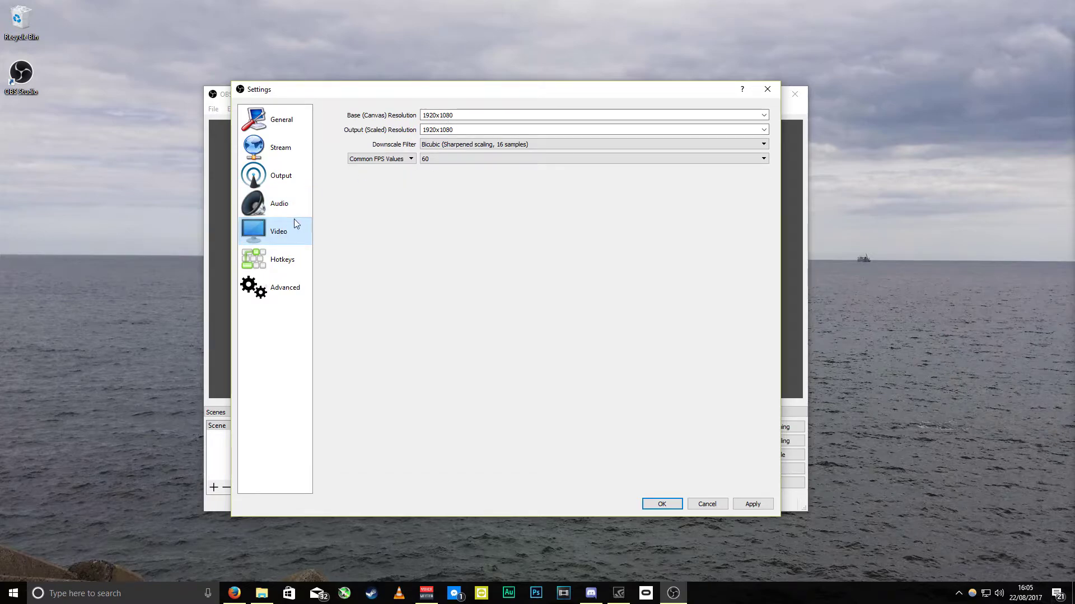
click(278, 206)
click(493, 115)
click(440, 133)
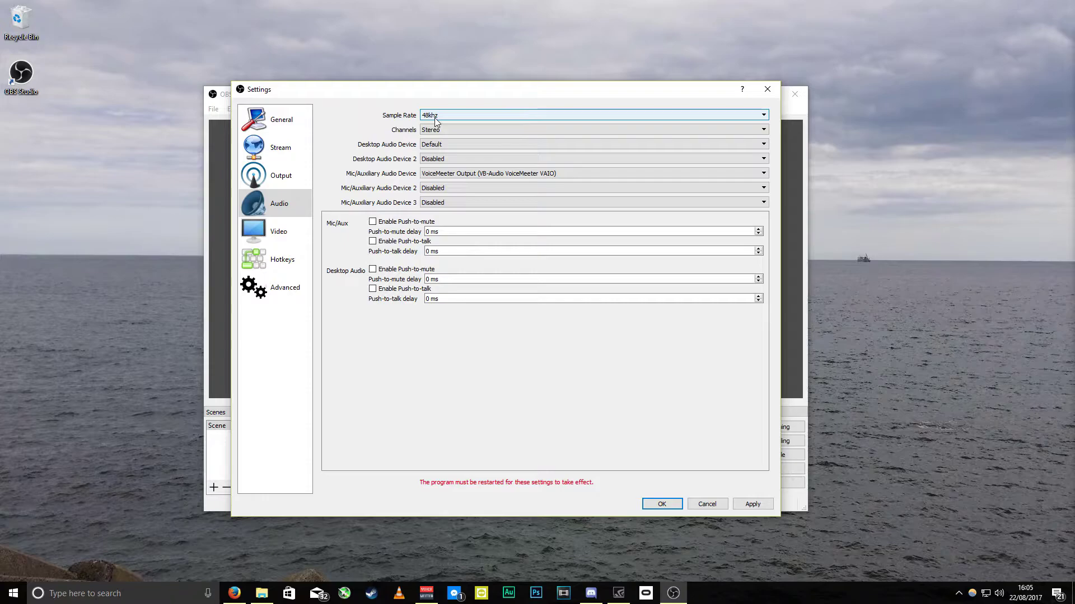
Step: Assign the F9 hotkey to Start Streaming and F10 to Stop Streaming
click(278, 259)
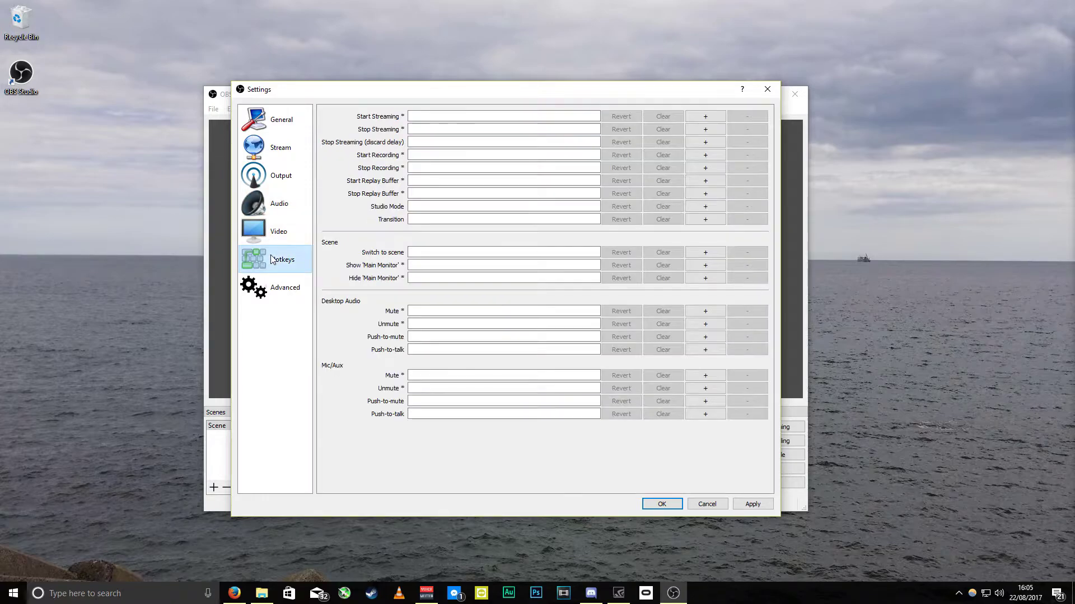
click(429, 117)
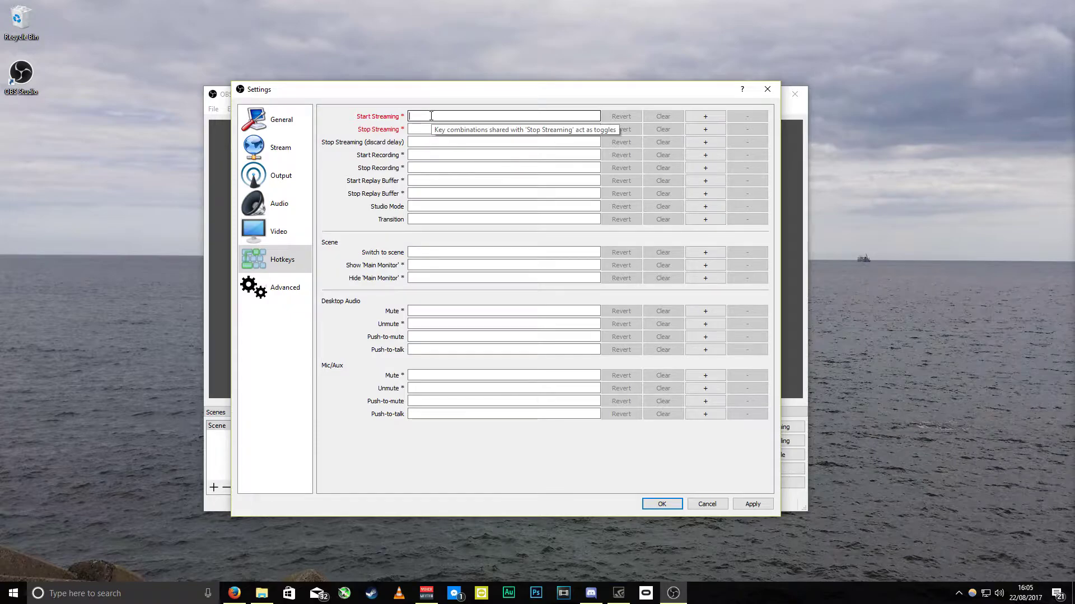
key(F9)
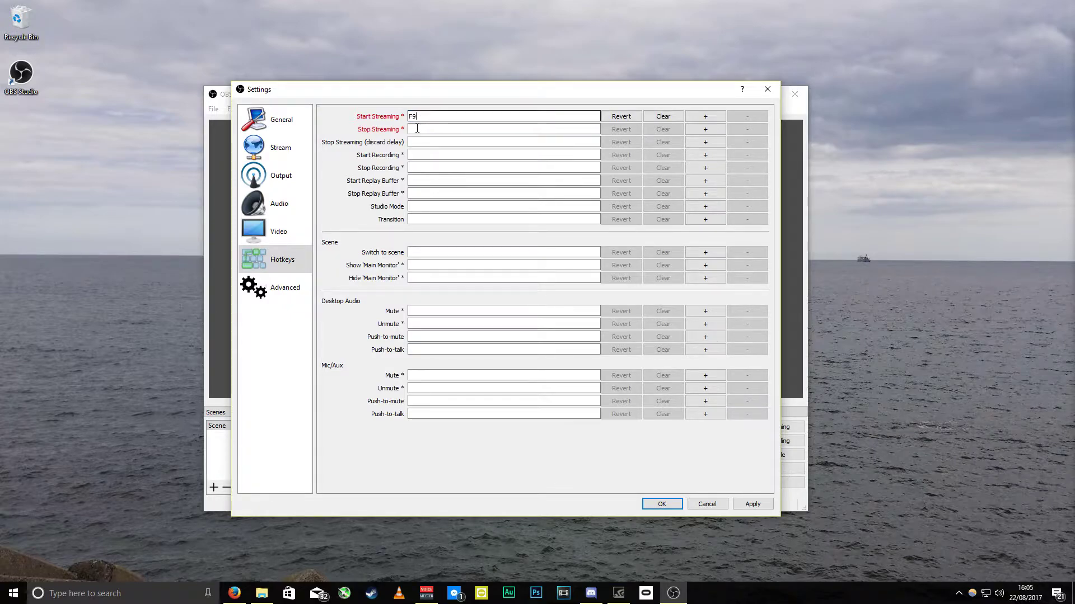
click(417, 129)
key(F10)
Step: Assign F8 as the hotkey for both Start Recording and Stop Recording
click(418, 155)
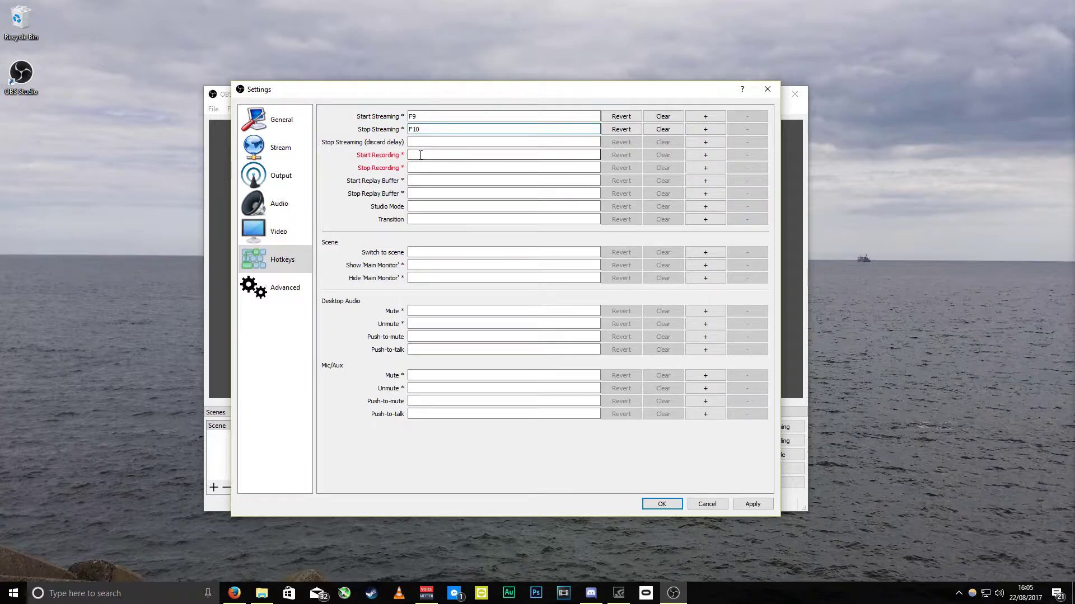
key(F8)
click(417, 168)
key(F8)
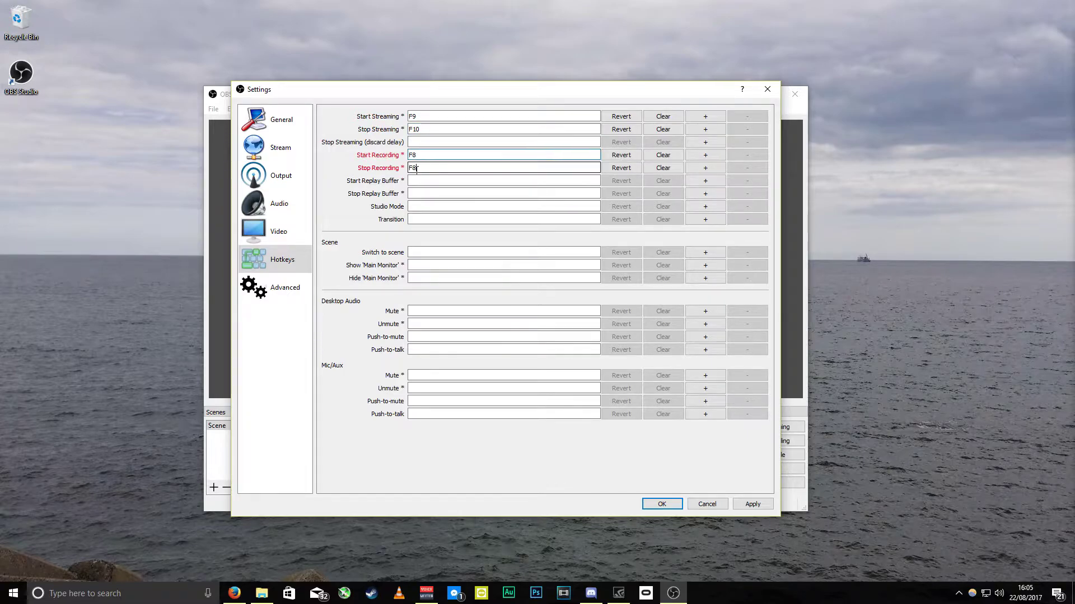
click(425, 276)
Step: Assign F13 as the hotkey for both Mute and Unmute of Desktop Audio, and accept the settings
click(417, 311)
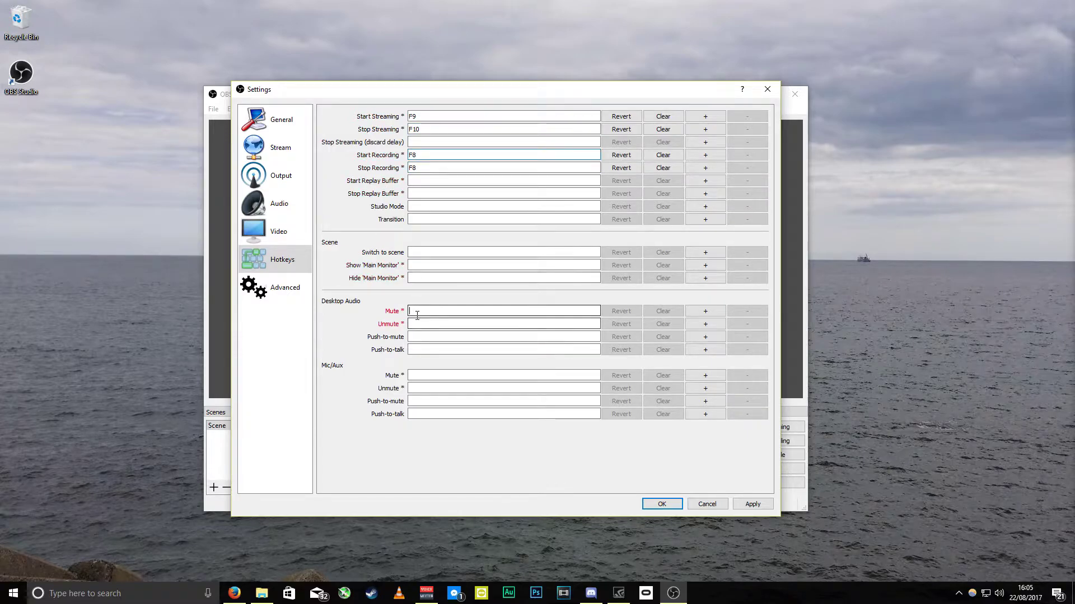
key(F13)
click(418, 323)
key(F13)
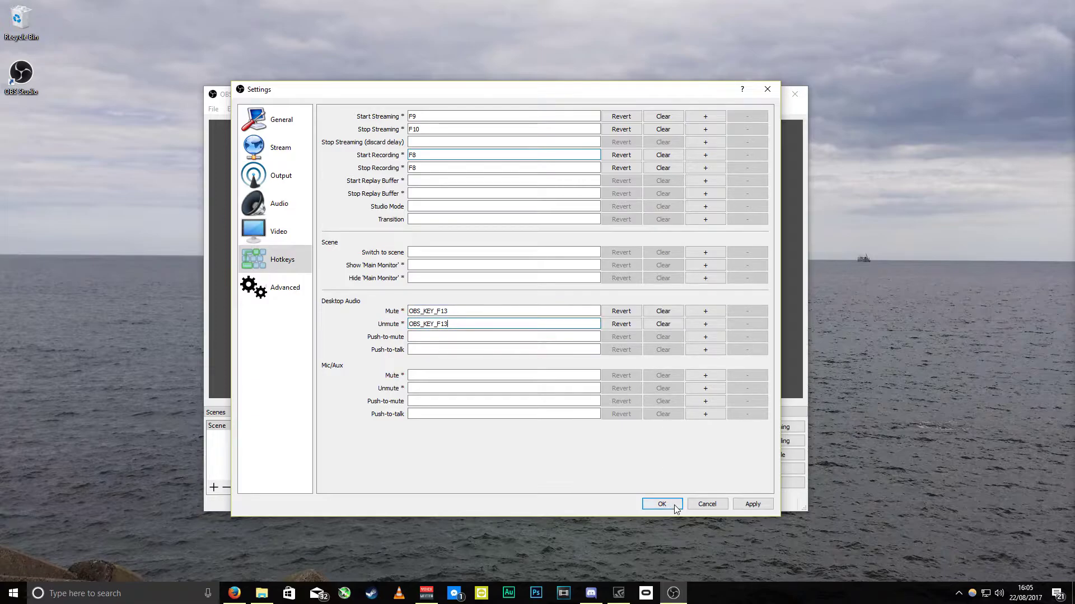
click(666, 505)
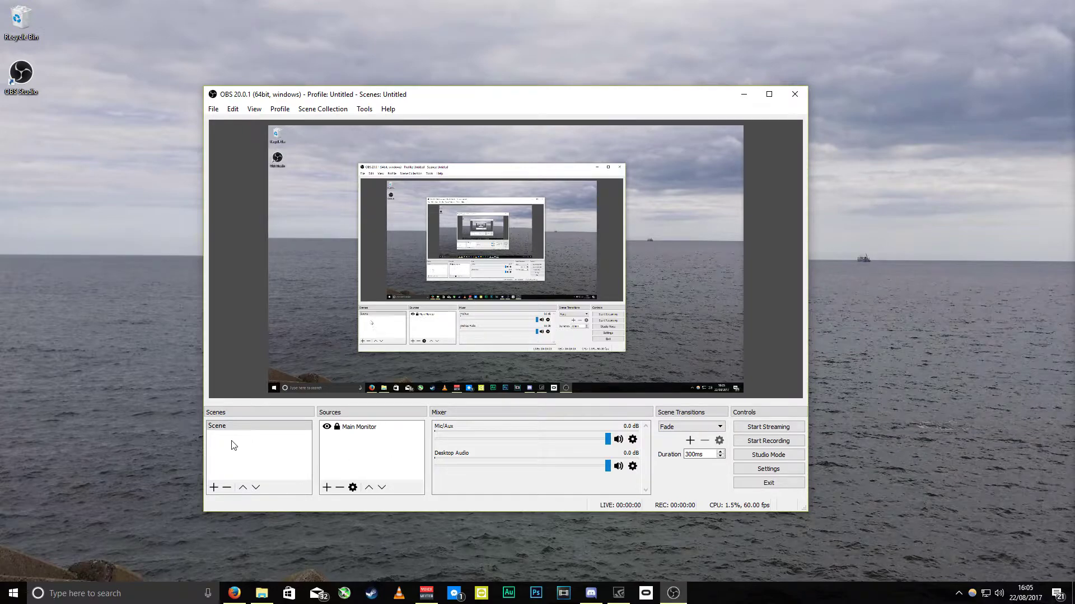
Step: Add a new scene named Gaming
click(213, 487)
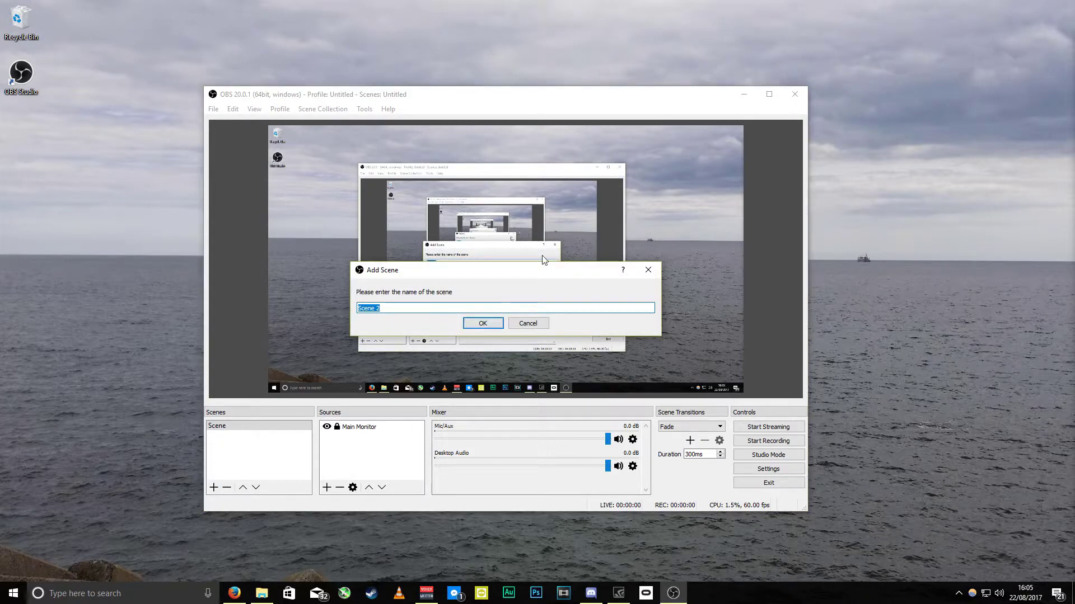
text(Gaming)
click(473, 326)
Step: Add a Game Capture source named Full Screen Capture to the Gaming scene
click(327, 487)
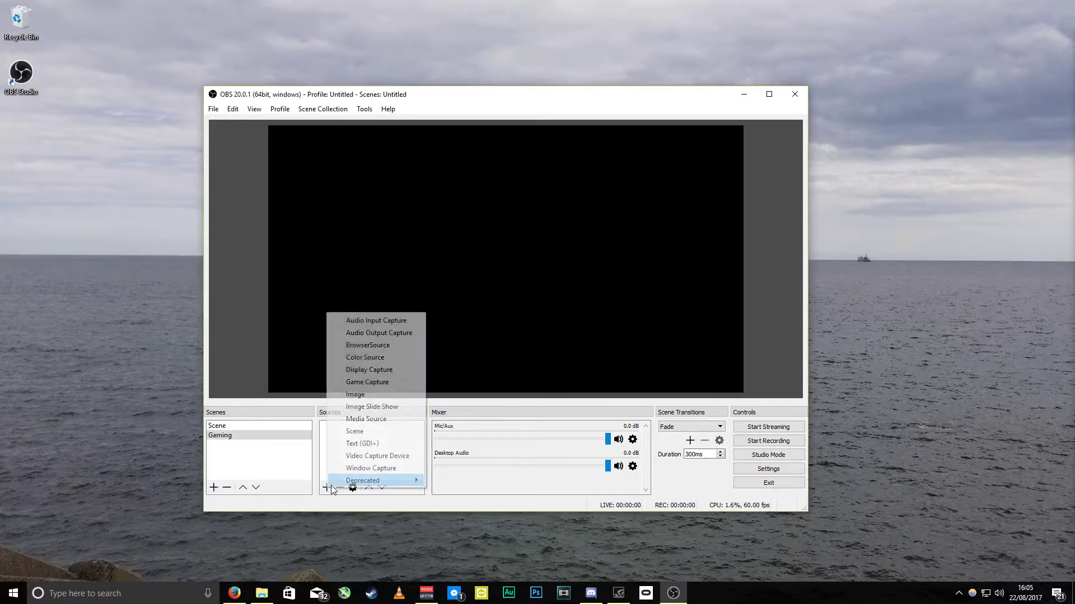
click(390, 382)
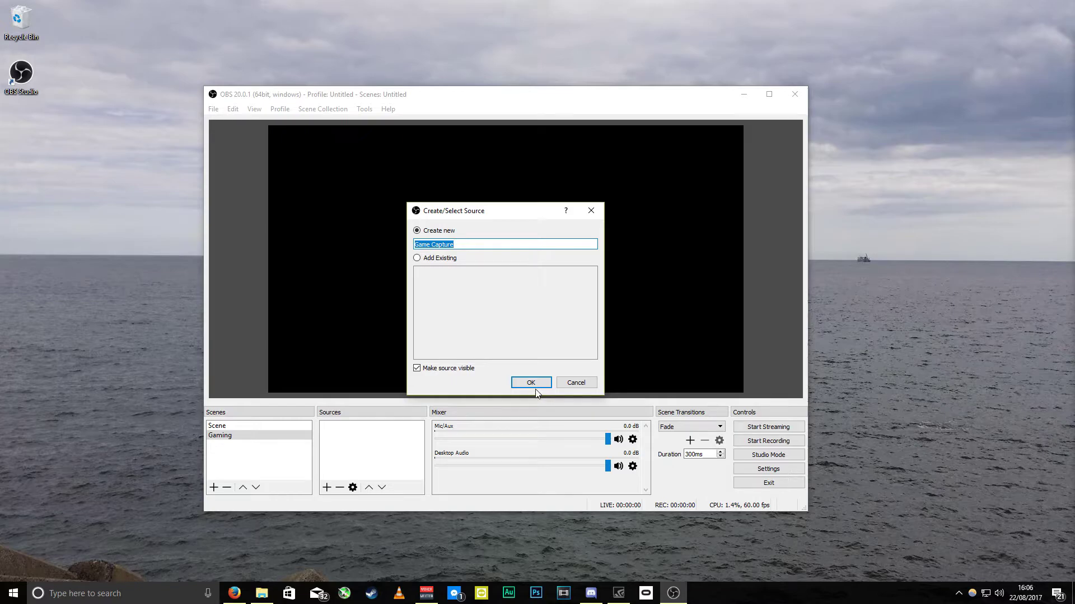
click(435, 244)
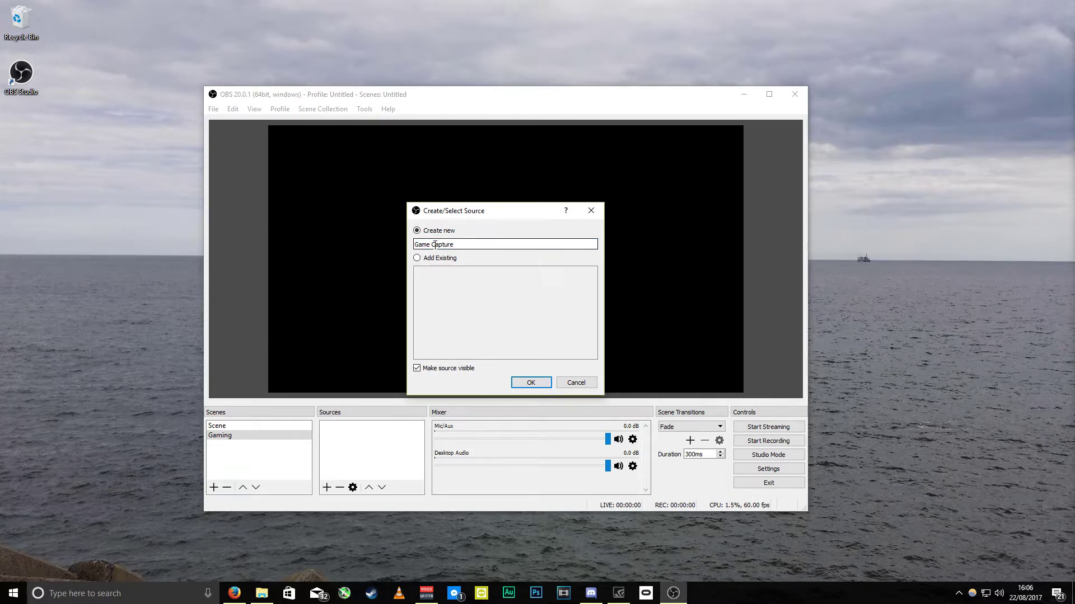
drag(431, 245, 377, 242)
key(BackSpace)
text(Full Scr)
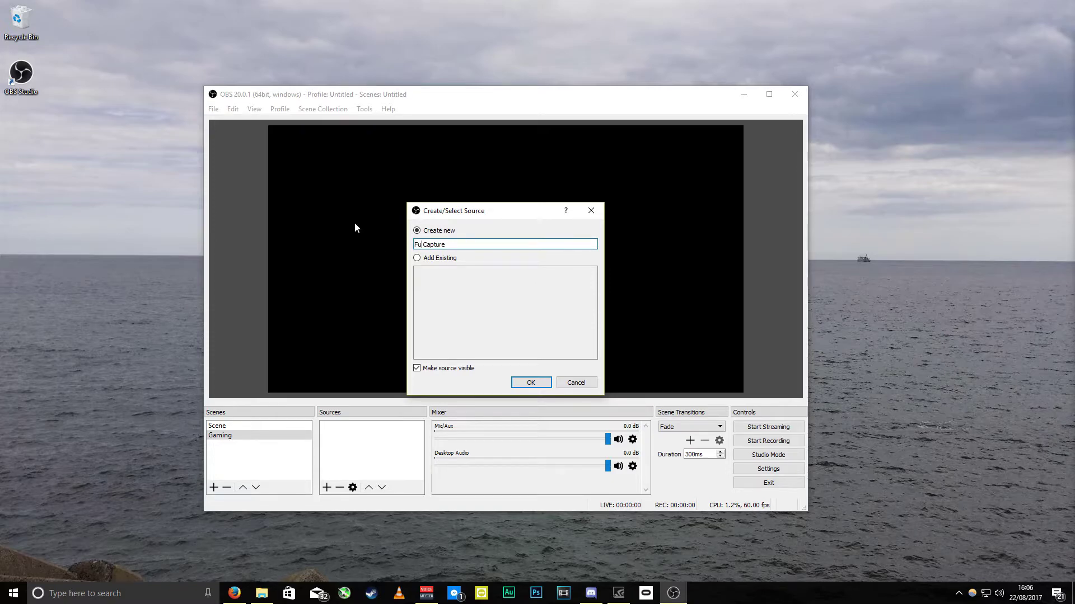
text(een)
click(530, 383)
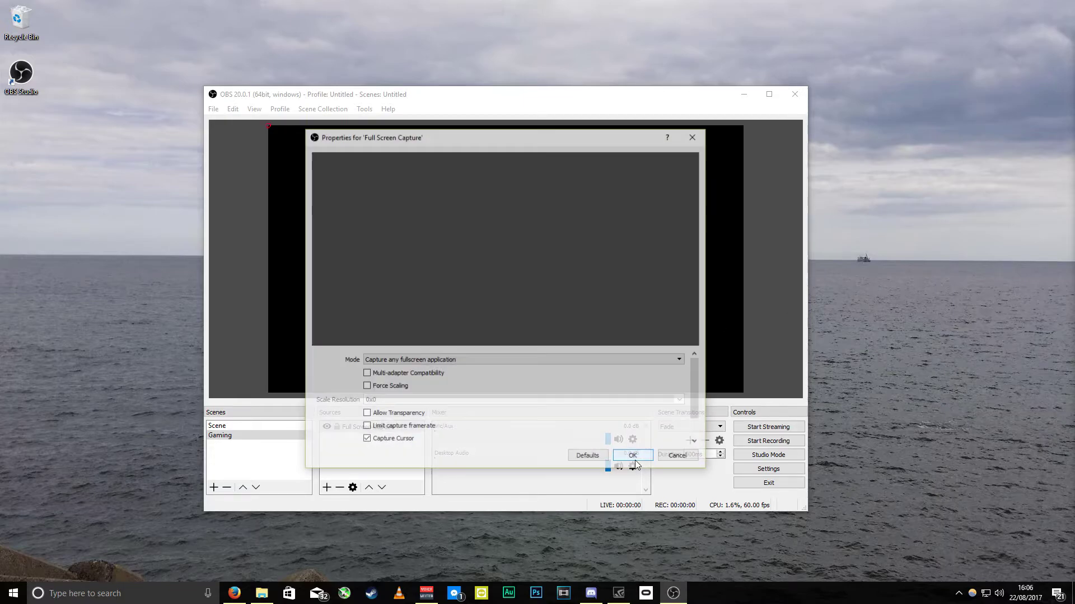
Step: Keep the source's mode at Capture any fullscreen application and accept its properties
click(403, 361)
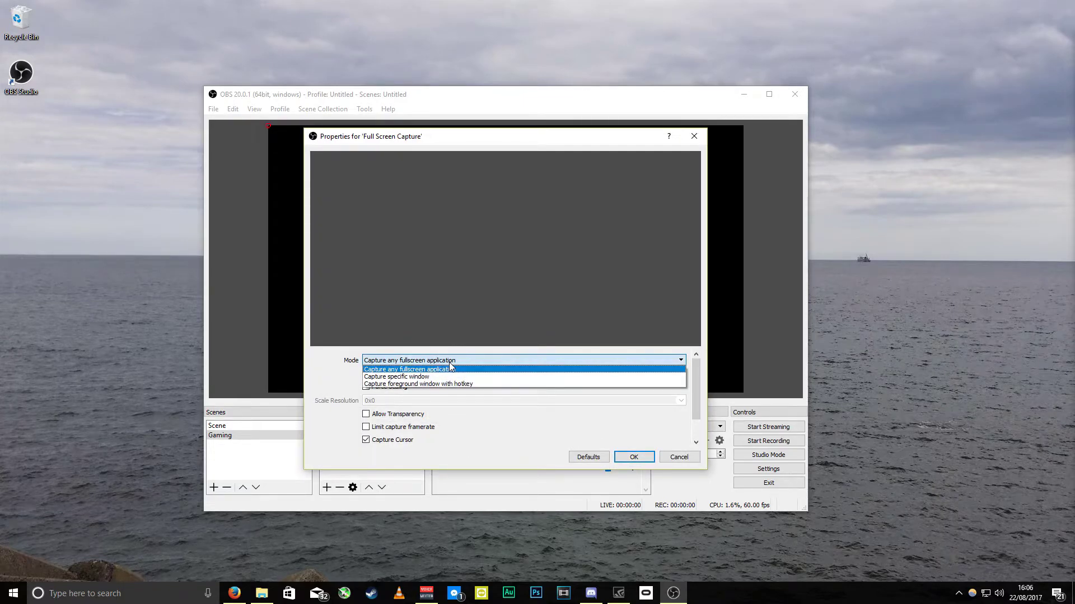
click(469, 361)
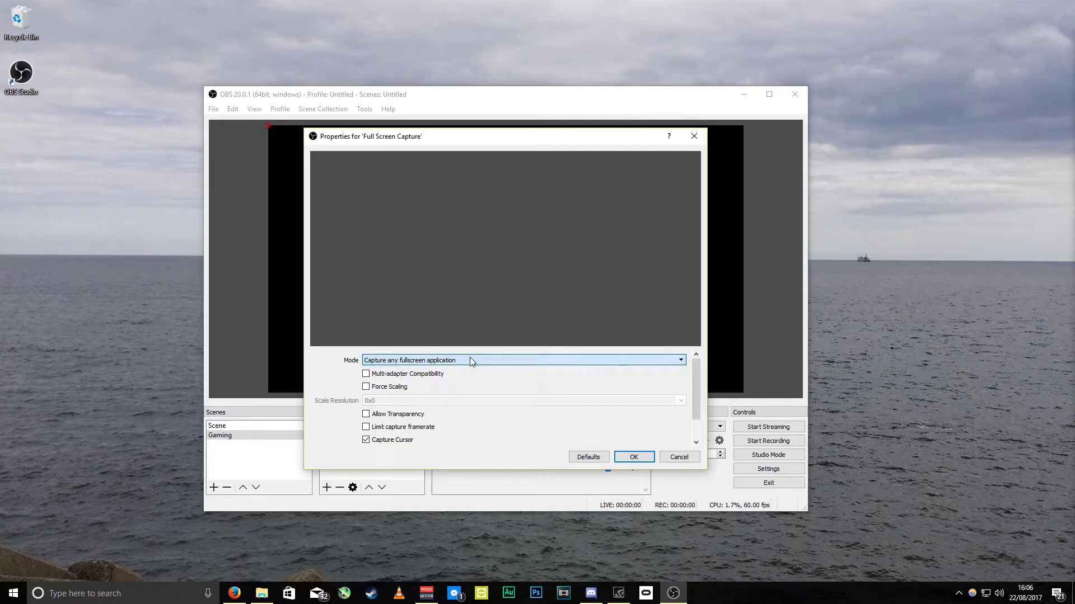
click(645, 461)
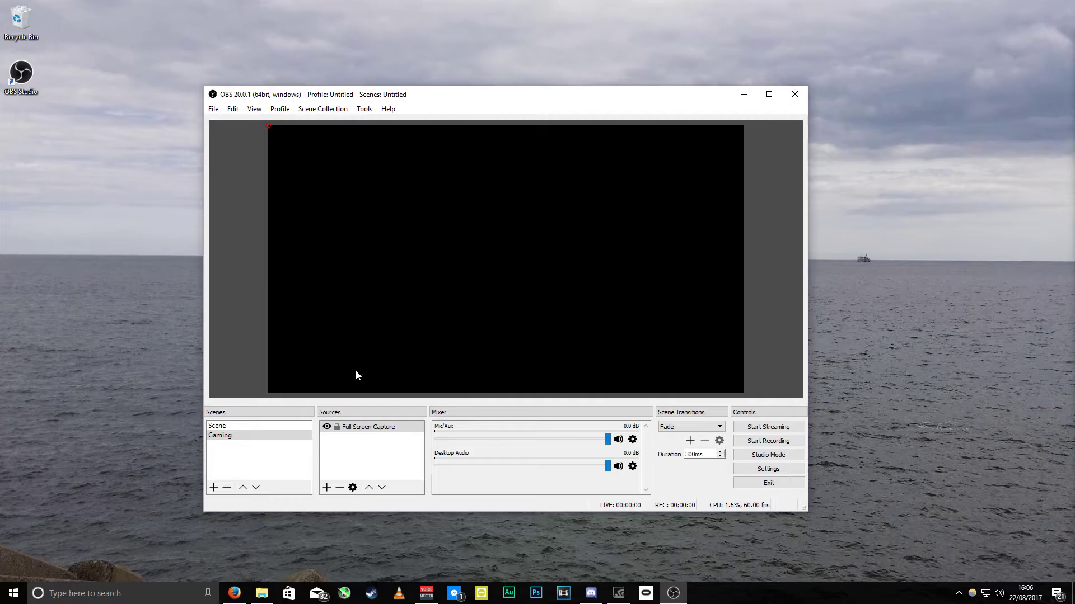
click(328, 487)
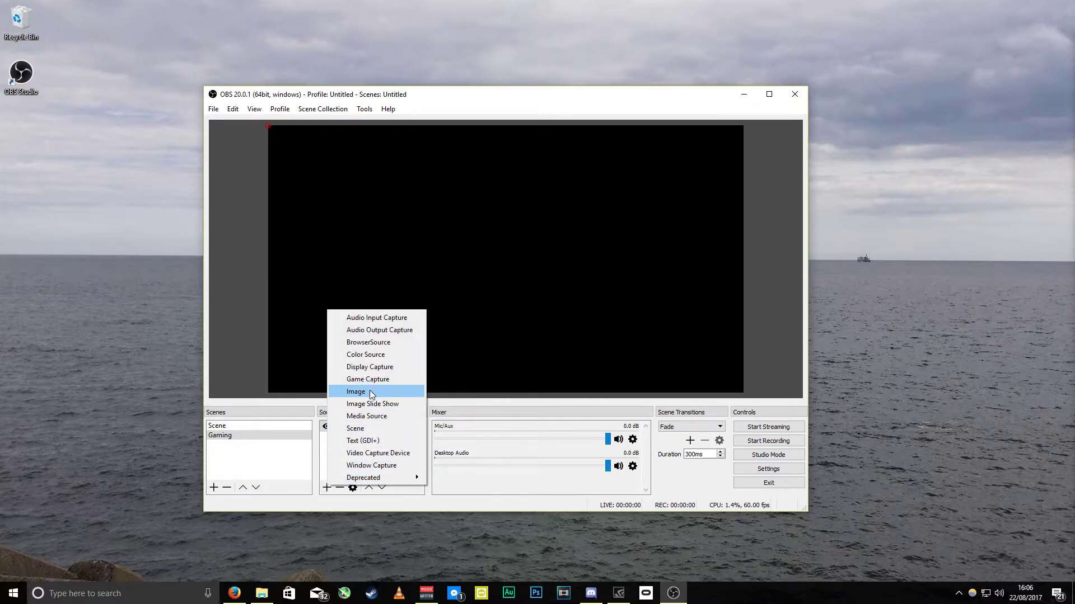
click(246, 398)
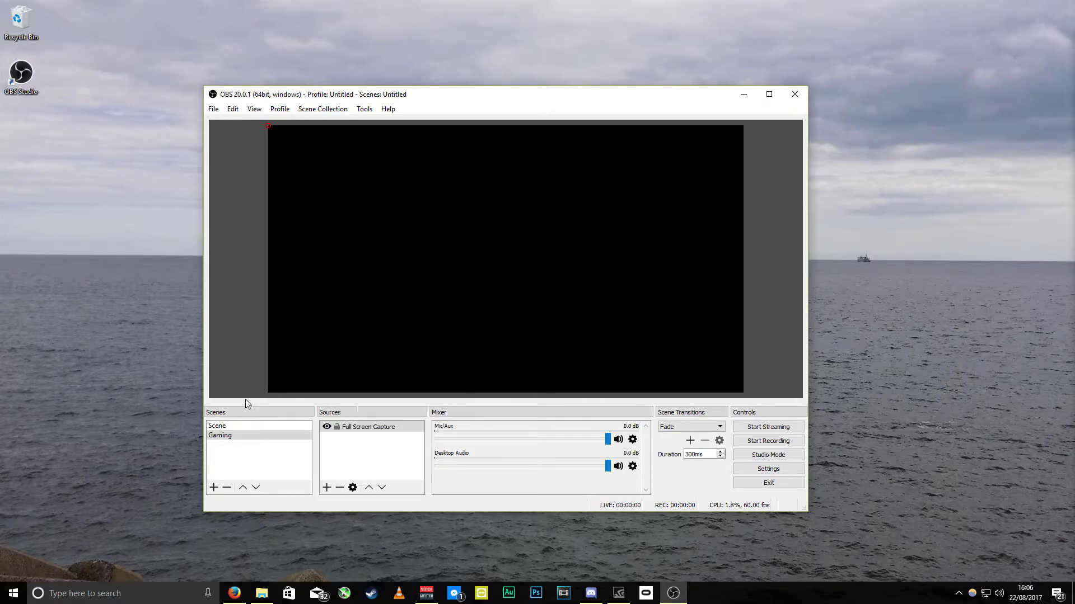
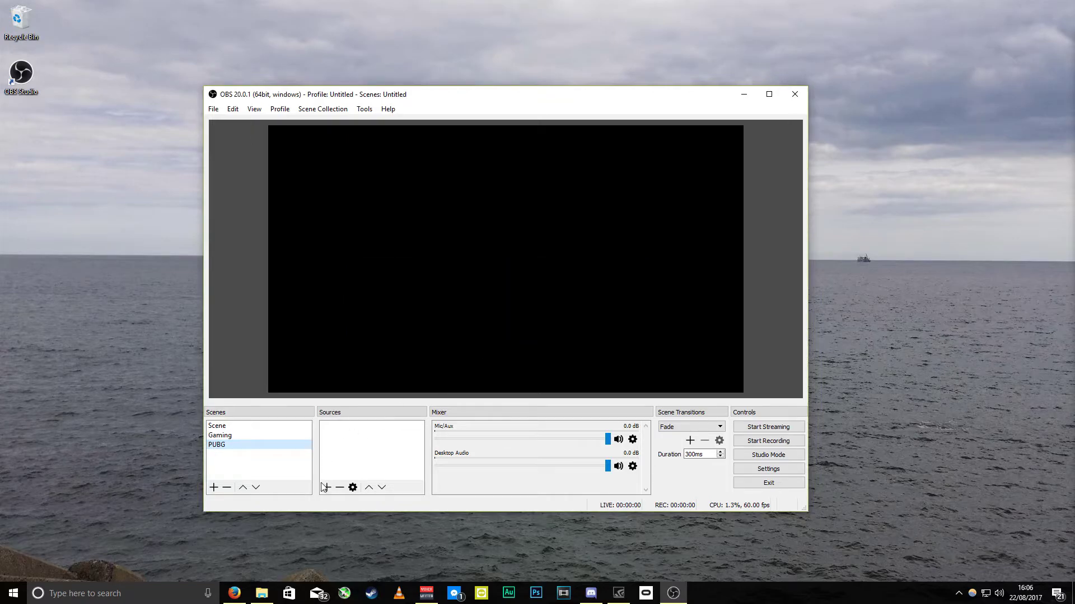
Step: Add a Game Capture source named PUBG Game to the PUBG scene
click(384, 382)
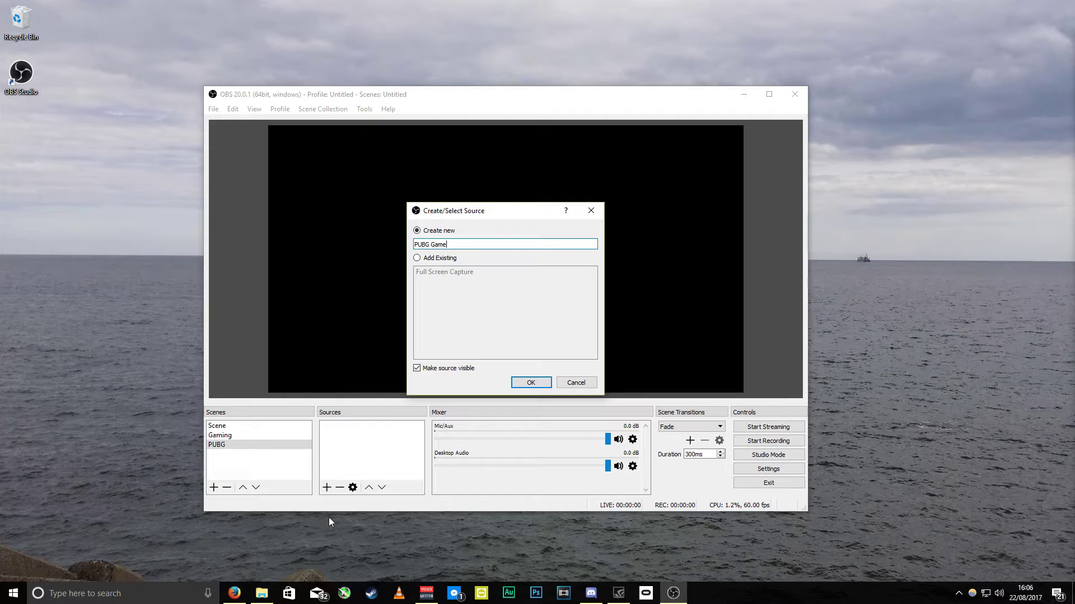
click(531, 385)
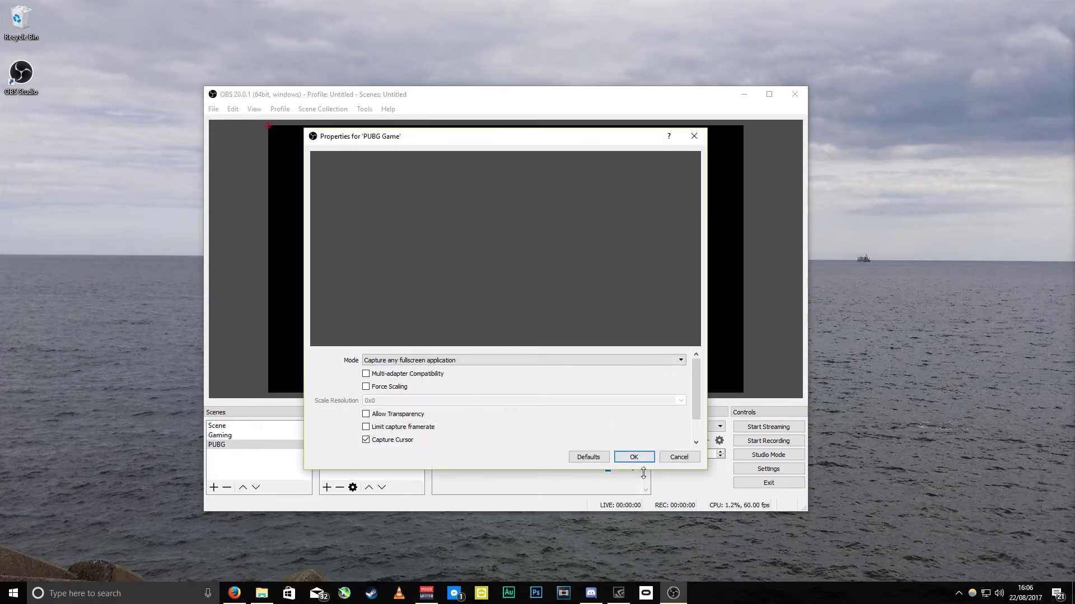
Step: Try setting the PUBG Game source to Capture specific window and check the windows offered for capture
click(414, 363)
click(414, 373)
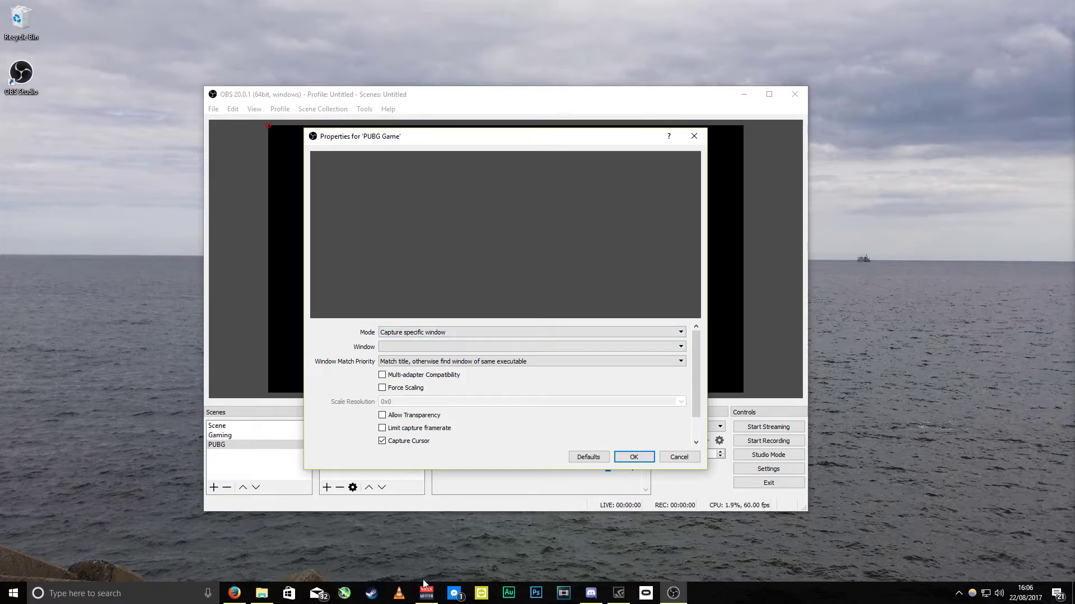
click(424, 348)
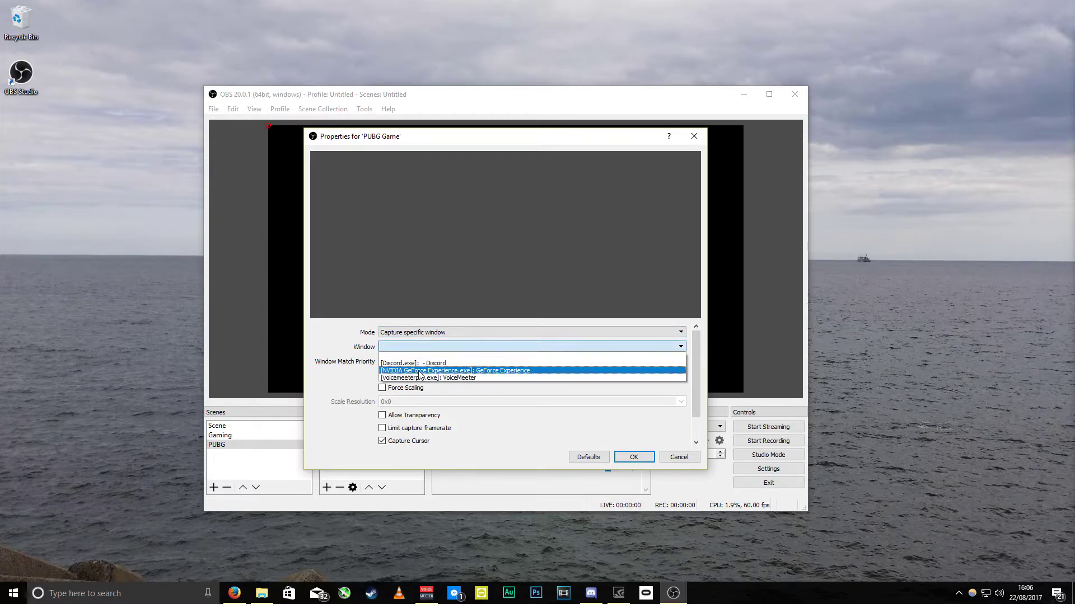
click(435, 350)
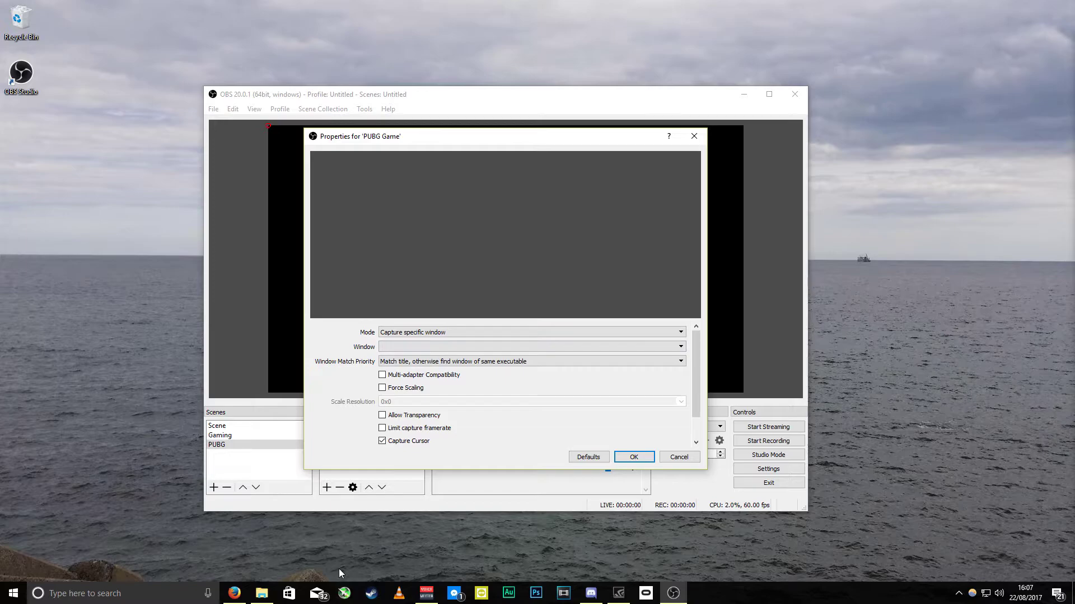
Step: Launch PLAYERUNKNOWN'S BATTLEGROUNDS from Steam and switch back to OBS Studio once the game's home screen has loaded
right_click(371, 593)
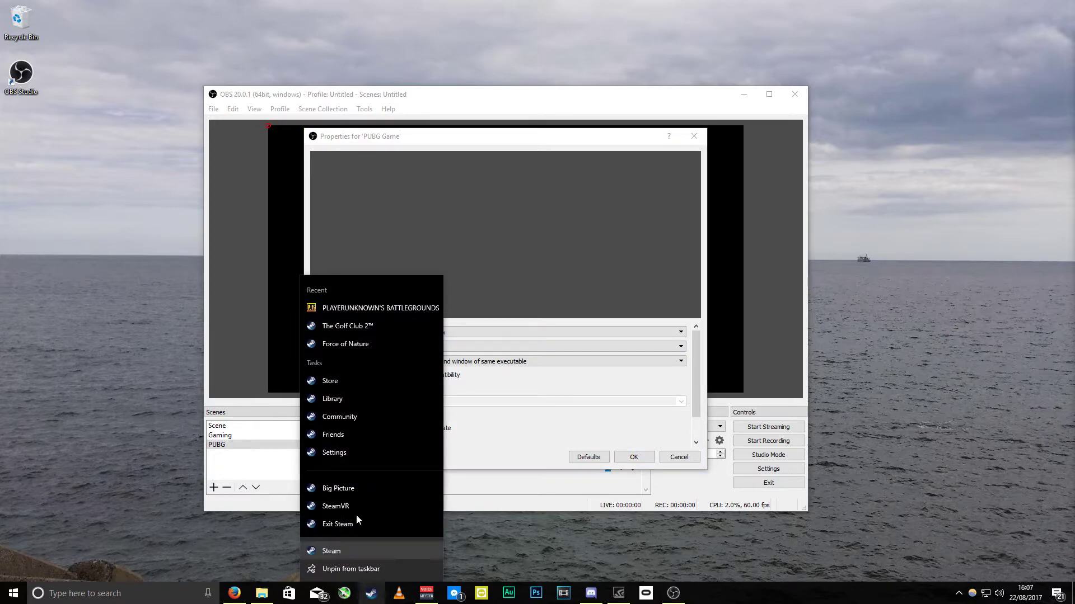
click(371, 308)
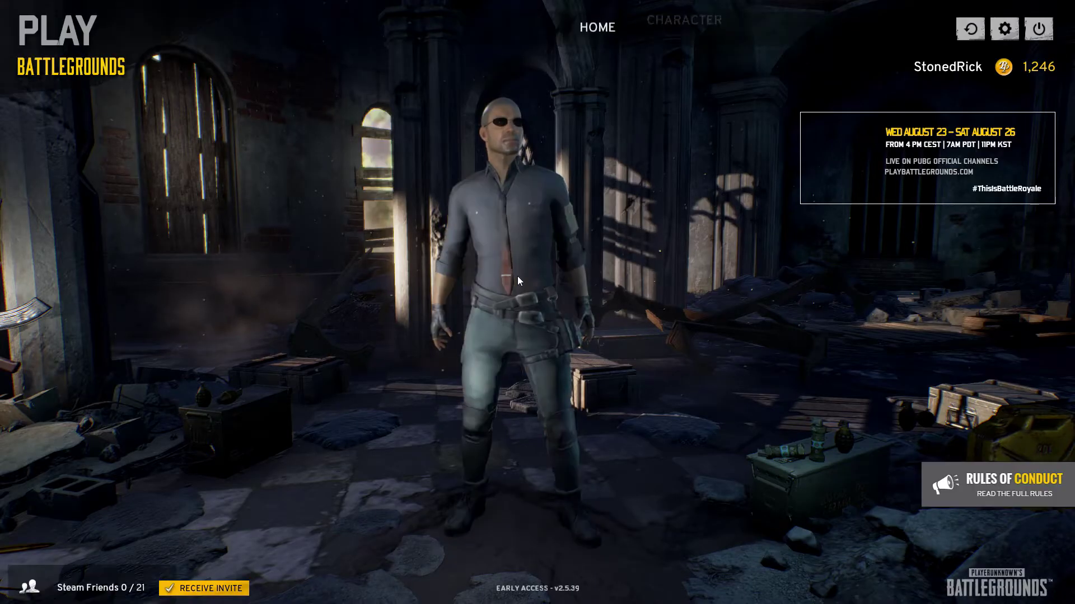
key(alt+Tab)
Step: Try to find the running game among the PUBG Game source's capture windows, and cancel the properties
click(434, 347)
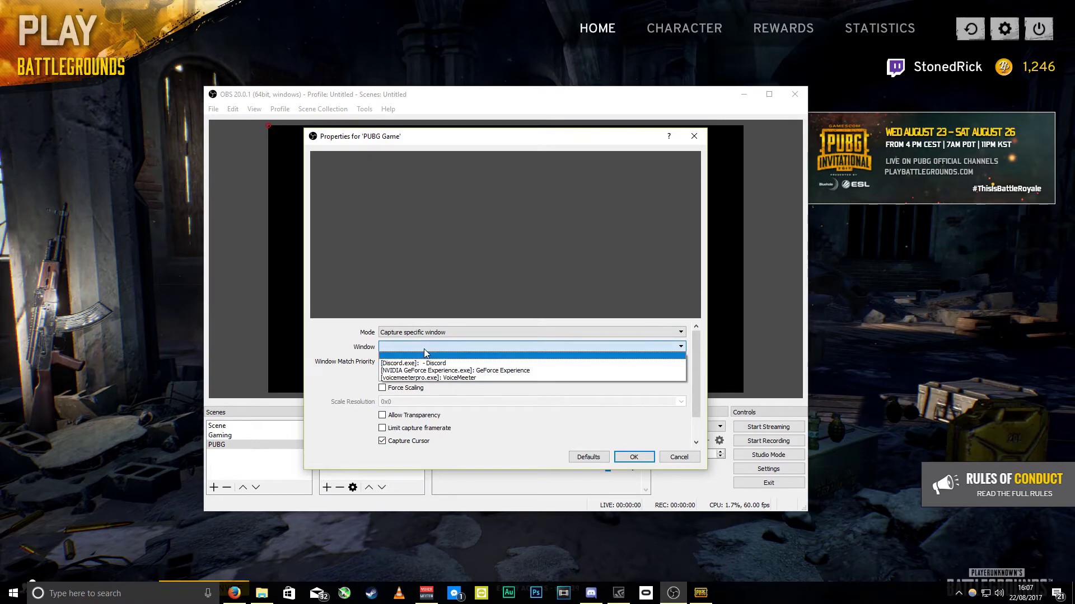
click(444, 349)
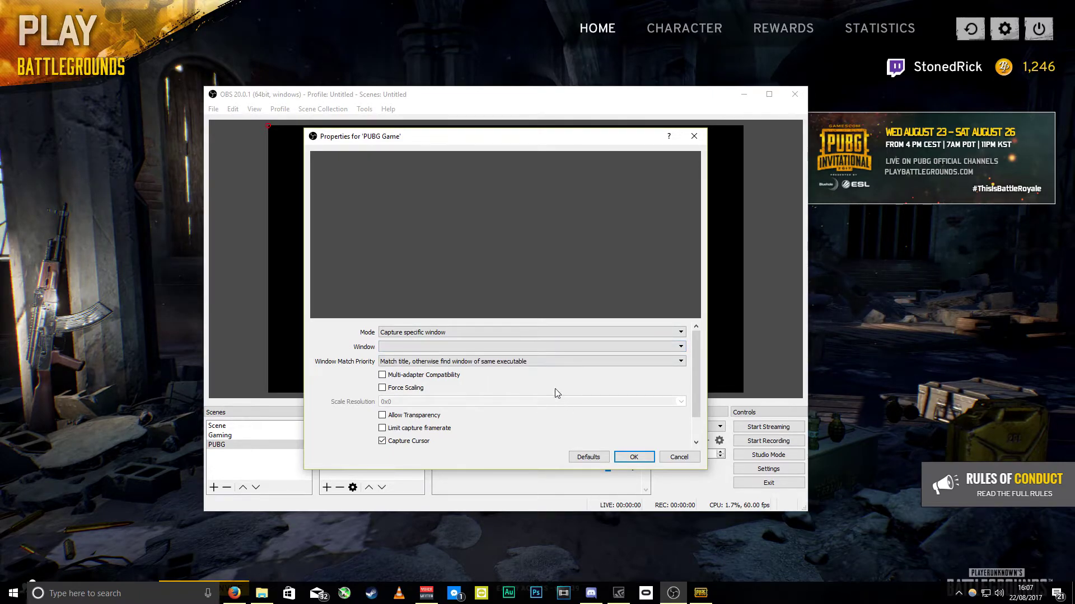
click(510, 353)
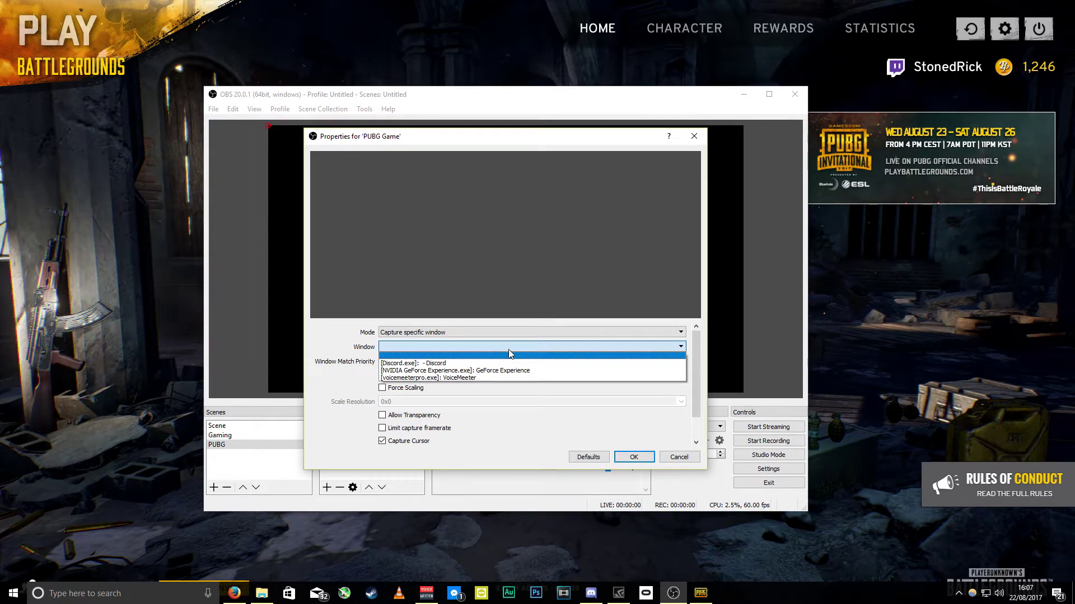
click(509, 355)
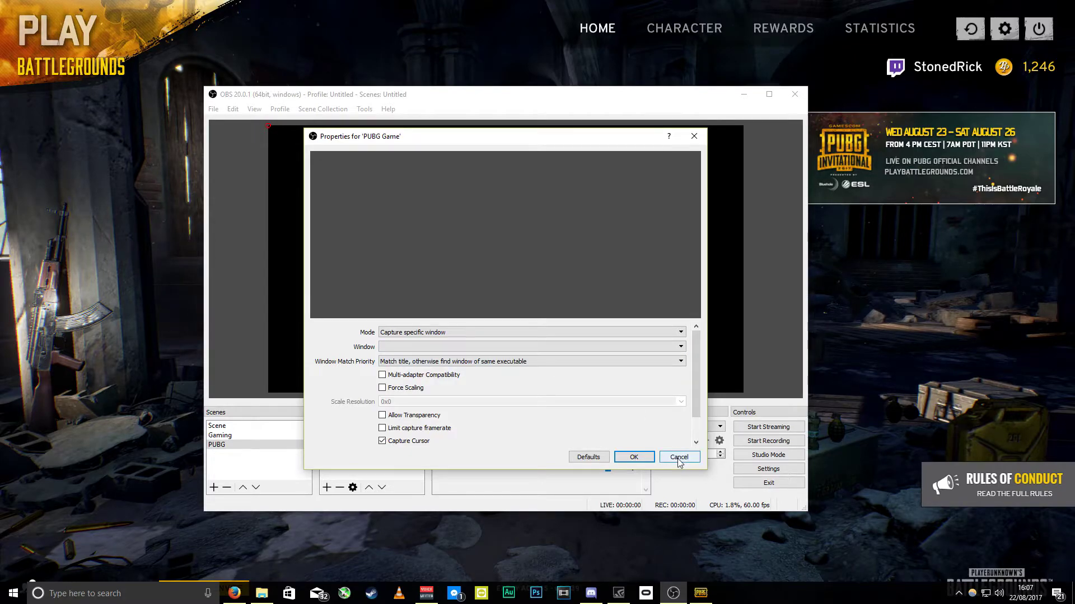
click(678, 458)
Step: Set the PUBG Game source to Capture specific window with [TslGame.exe]: PLAYERUNKNOWN'S BATTLEGROUNDS, accept the properties, and lock the source
click(345, 428)
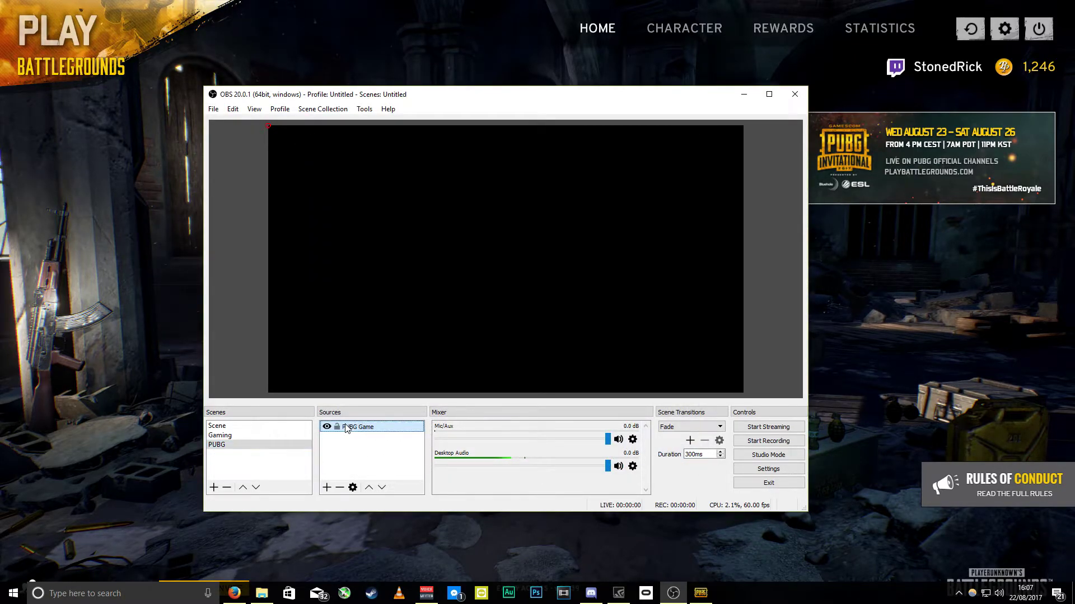
right_click(345, 427)
click(378, 417)
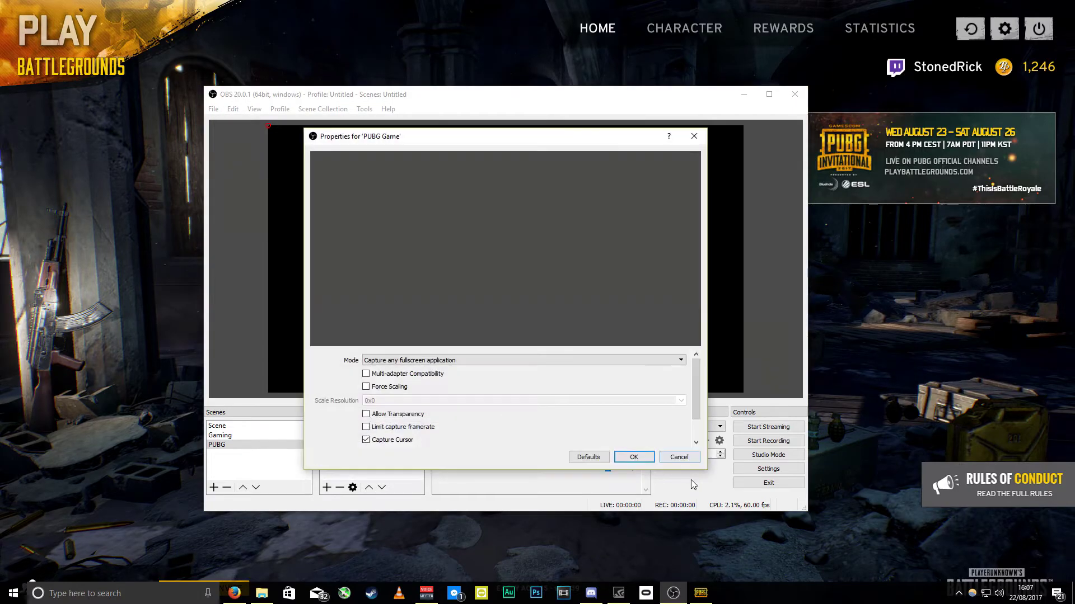
click(482, 361)
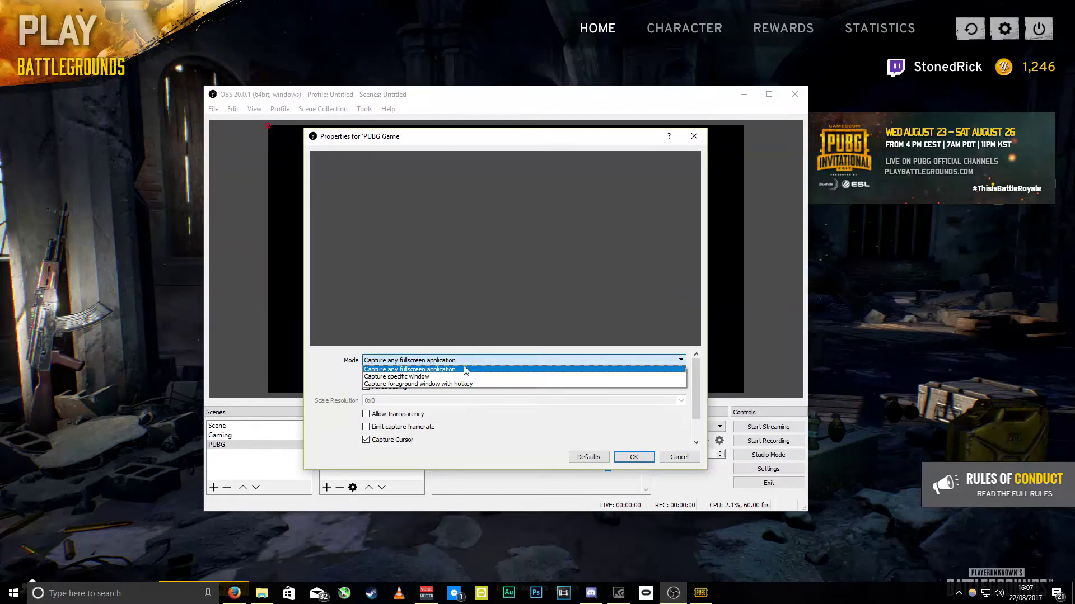
click(409, 378)
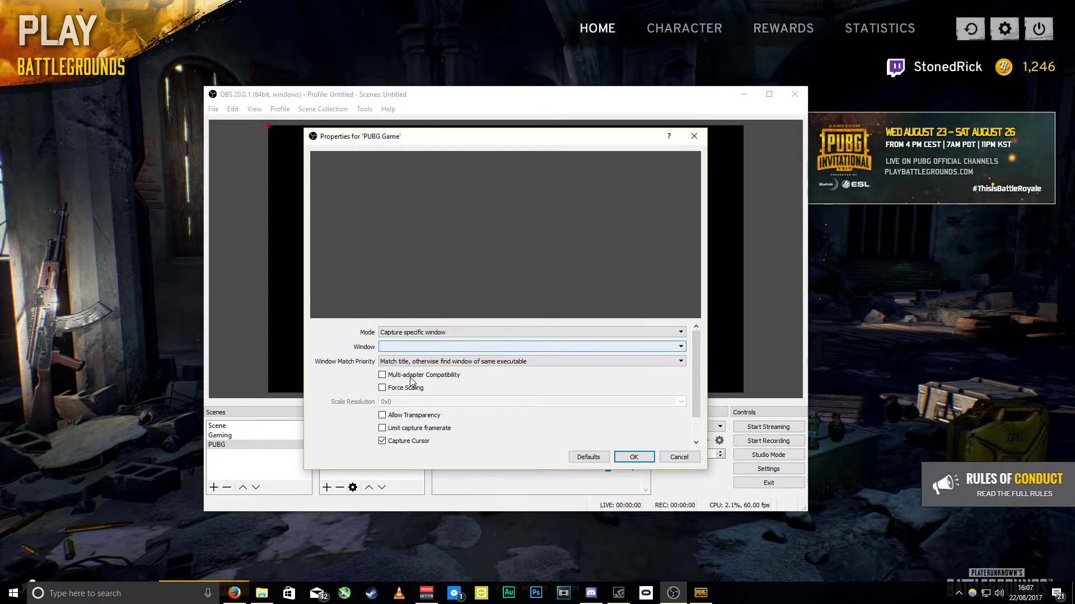
click(431, 348)
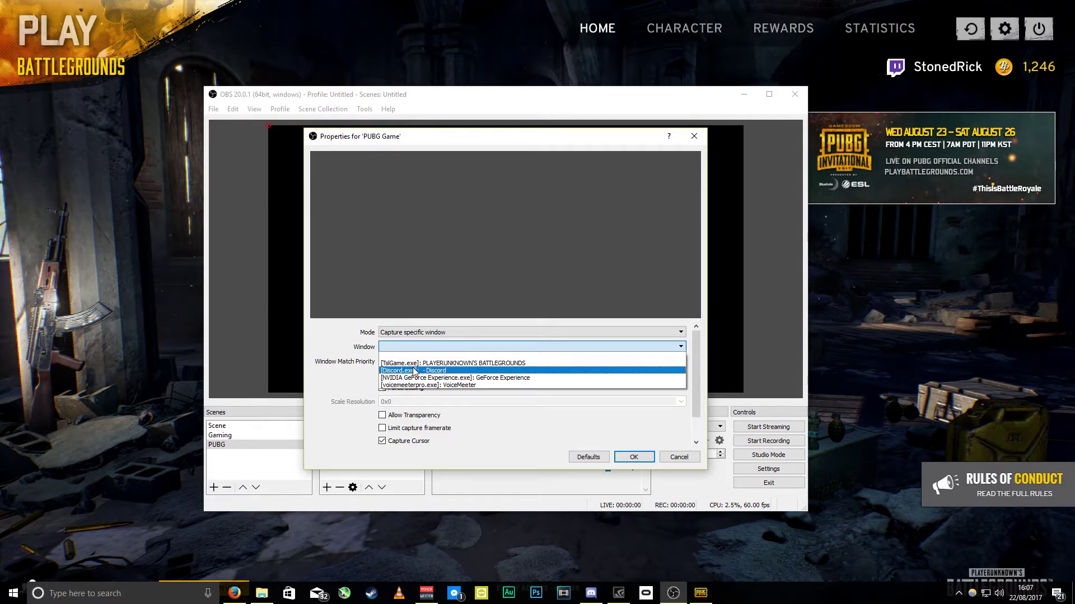
click(544, 365)
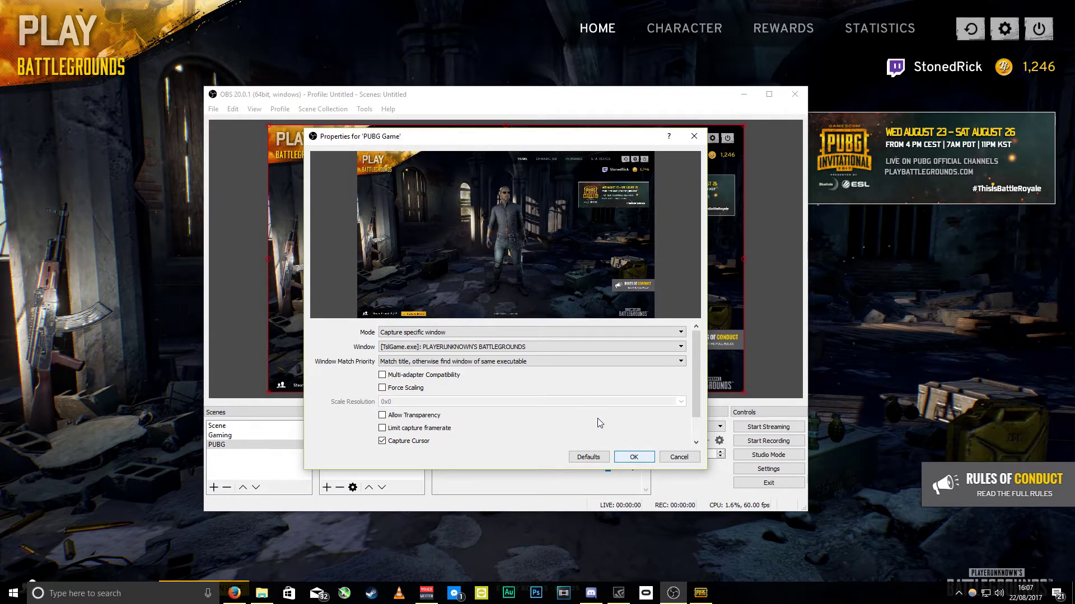
click(633, 458)
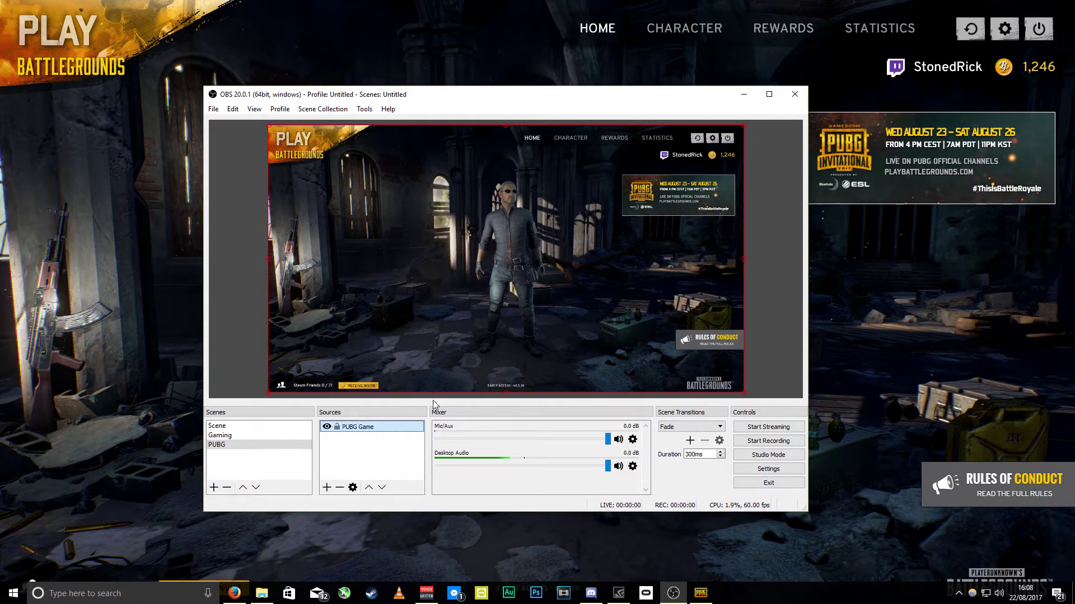
click(358, 443)
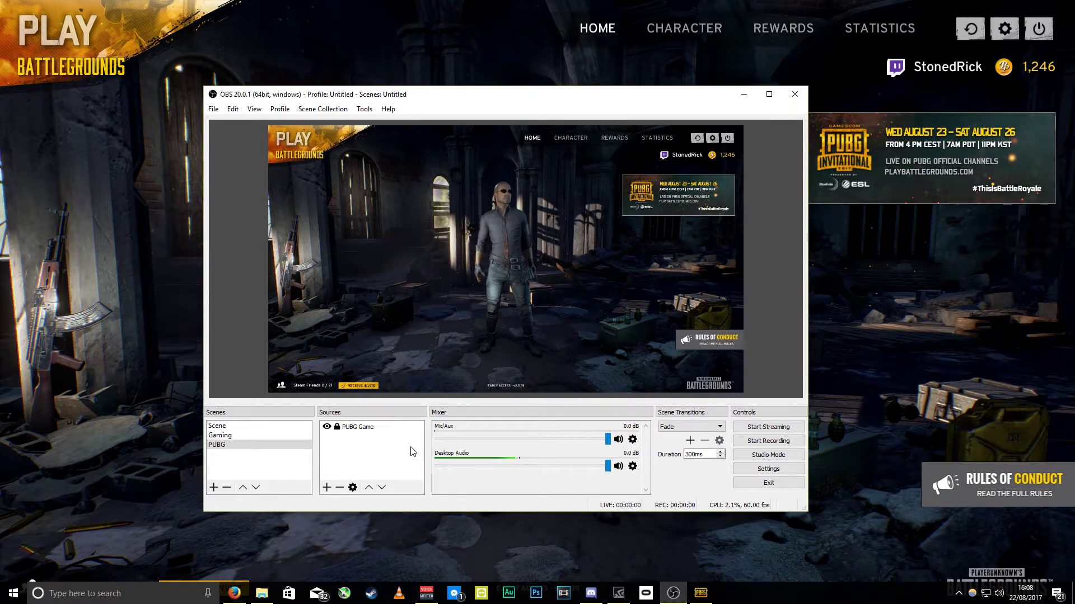
Step: Add a new Image source named "RickboBaaggin's Logo" to the PUBG scene
click(327, 488)
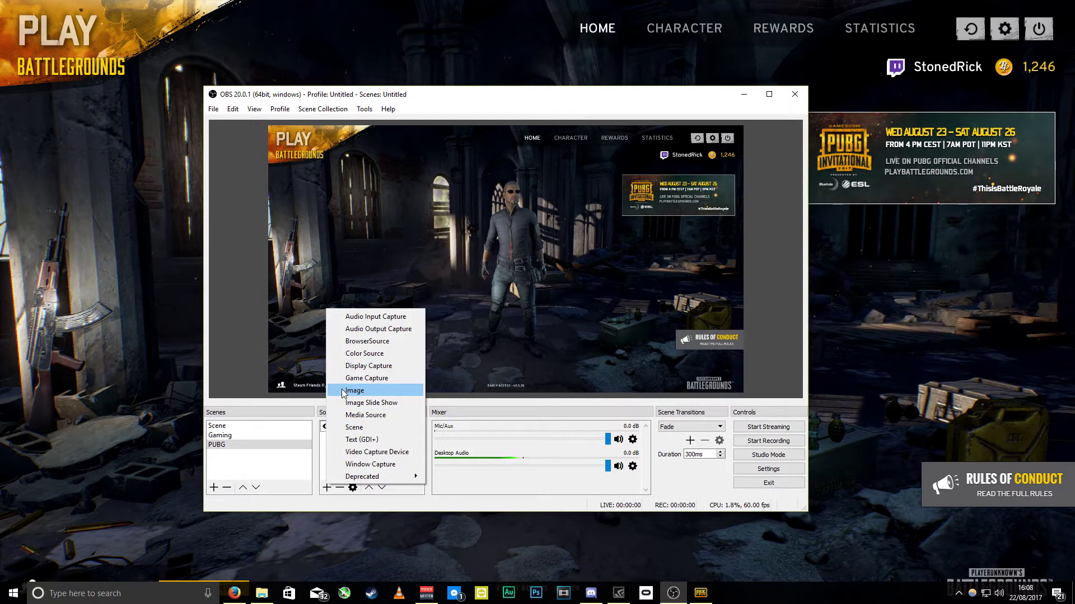
click(354, 390)
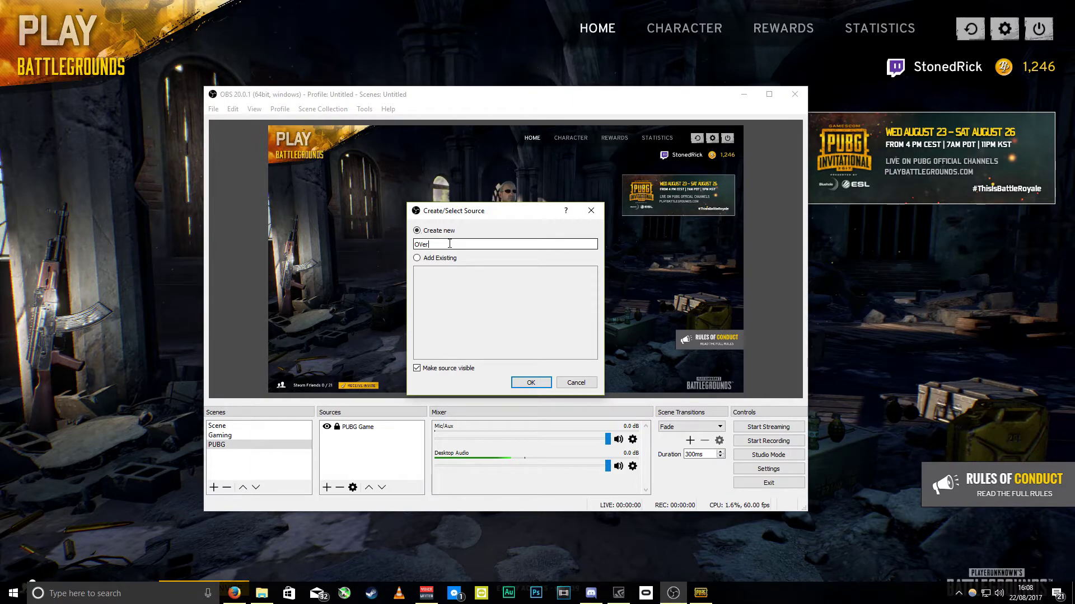
text(OVerlay)
key(BackSpace)
key(BackSpace)
key(BackSpace)
key(BackSpace)
key(BackSpace)
key(BackSpace)
key(BackSpace)
key(BackSpace)
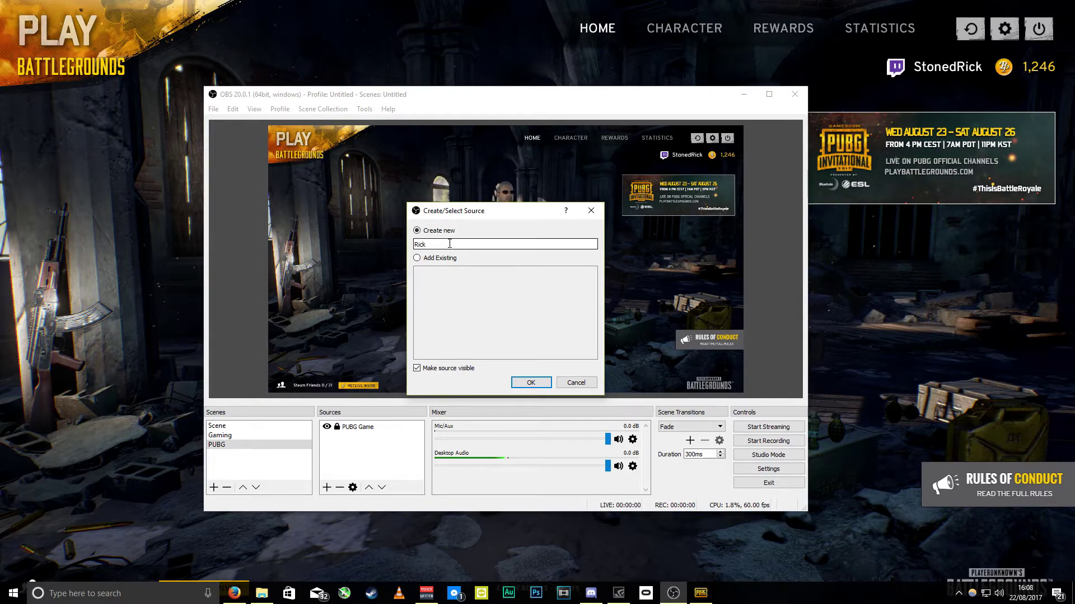
text(RickboB)
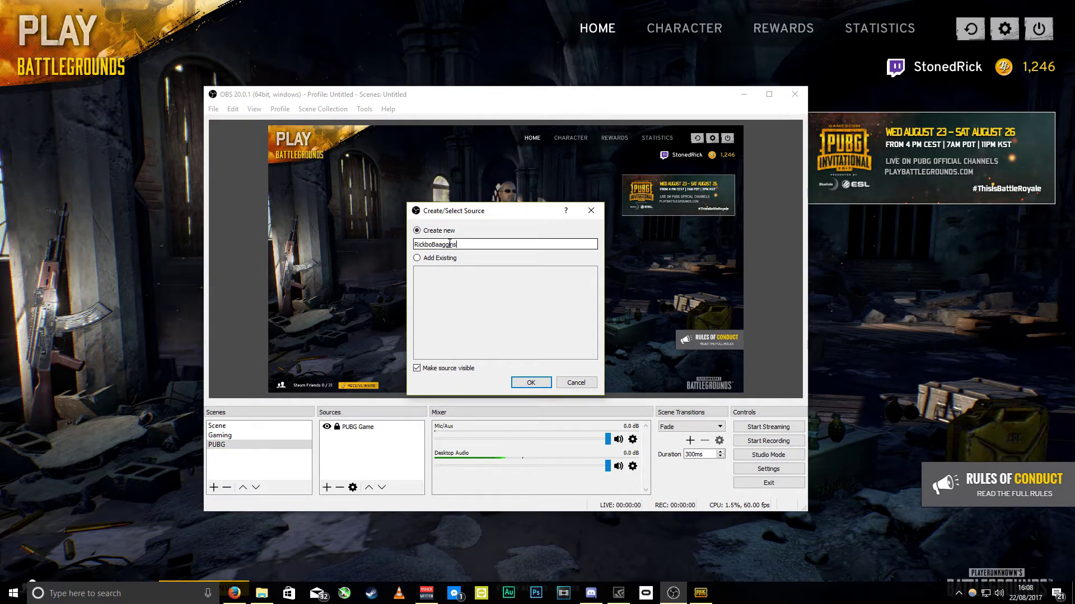
text(aaggin's Logo)
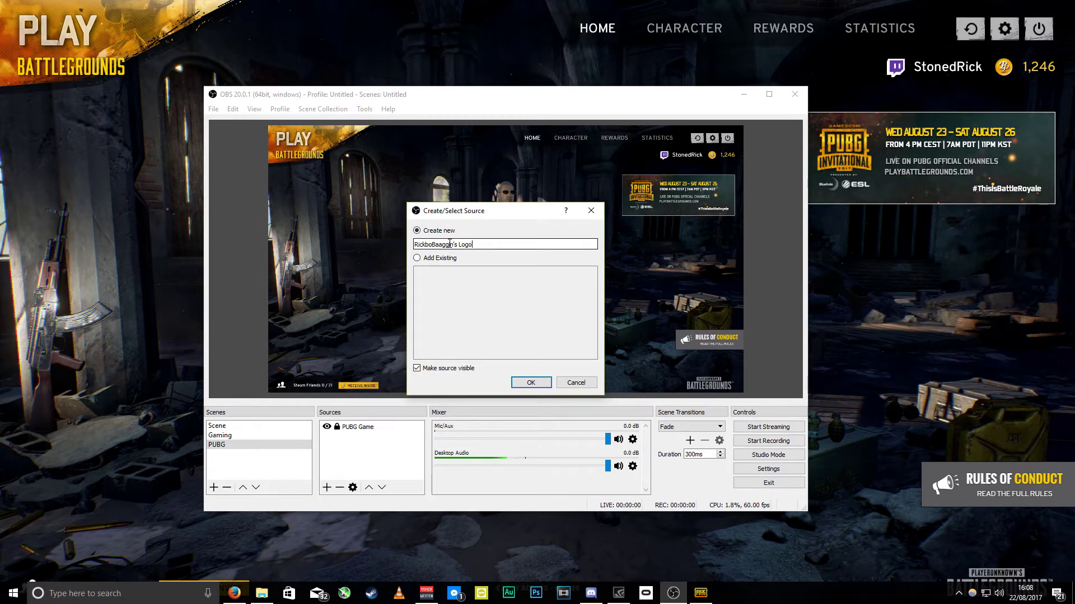
key(Return)
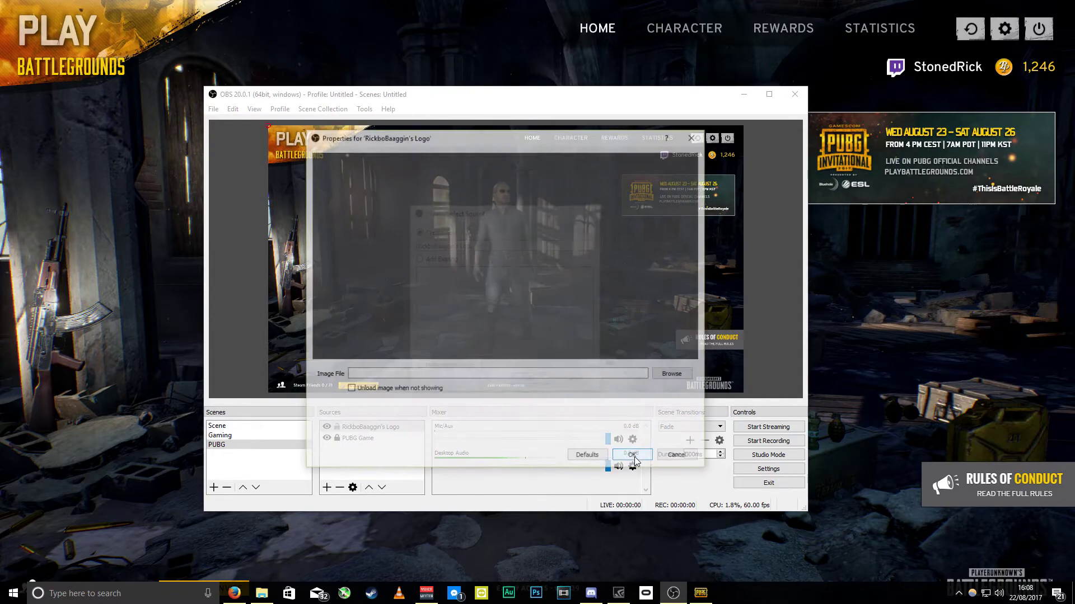
Step: Browse for the logo's image file in D:\Youtube\Pictures, granting OBS permanent access to that folder
click(674, 375)
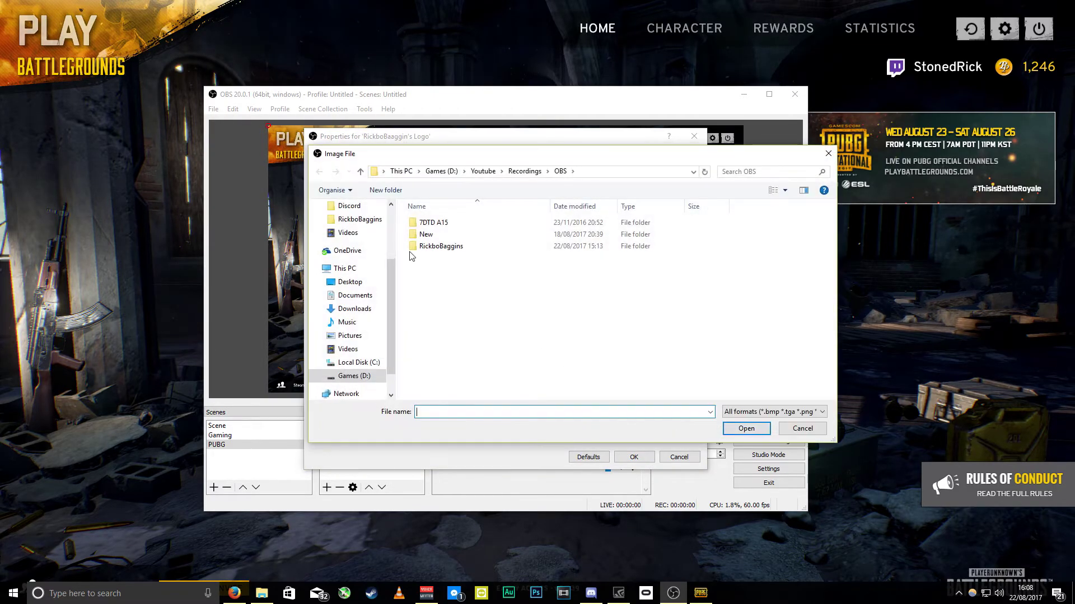
click(483, 171)
double_click(496, 235)
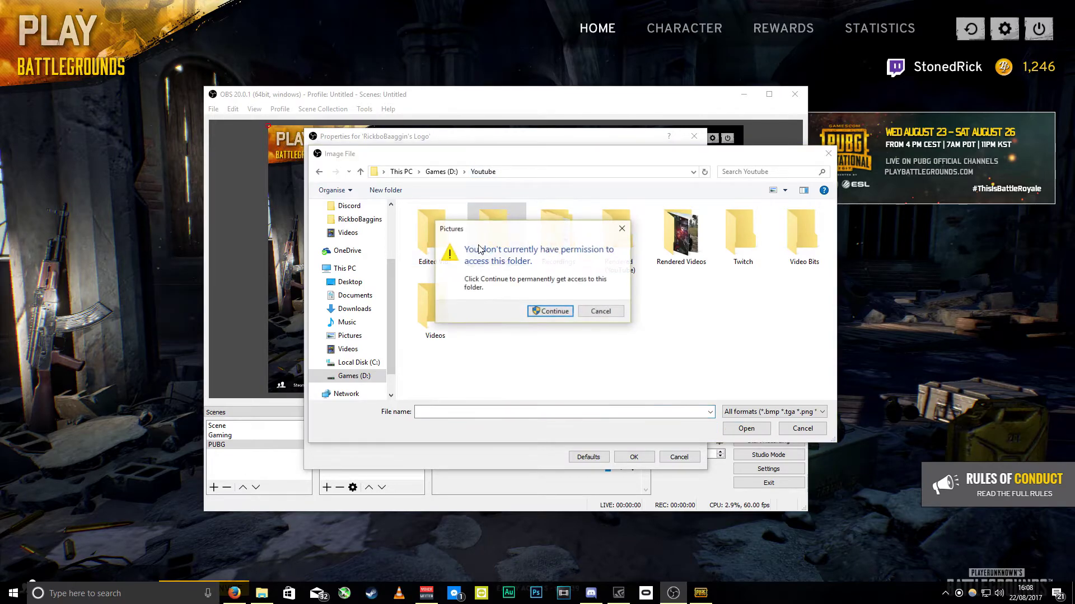
click(552, 314)
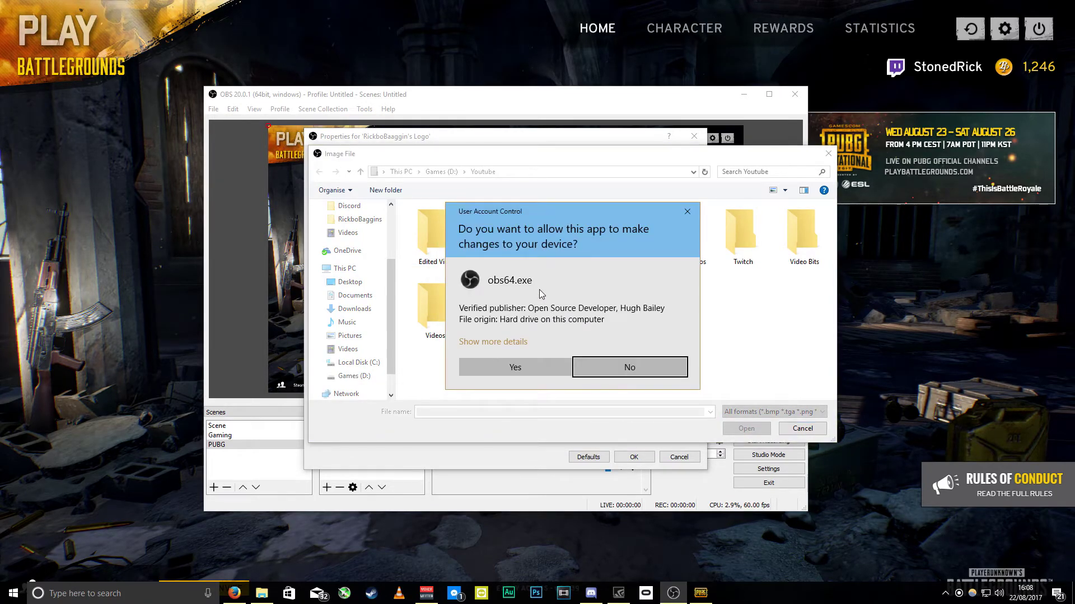
click(540, 367)
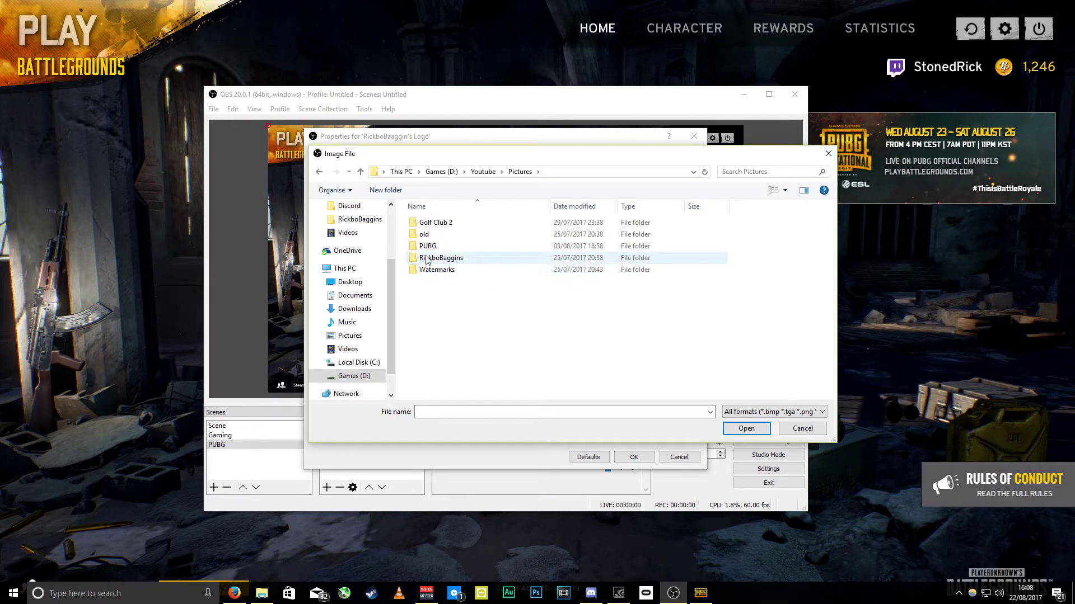
Step: Choose RickboBaggins.png from the Watermarks folder as the logo's image file and accept the source properties
double_click(426, 258)
key(BackSpace)
double_click(439, 270)
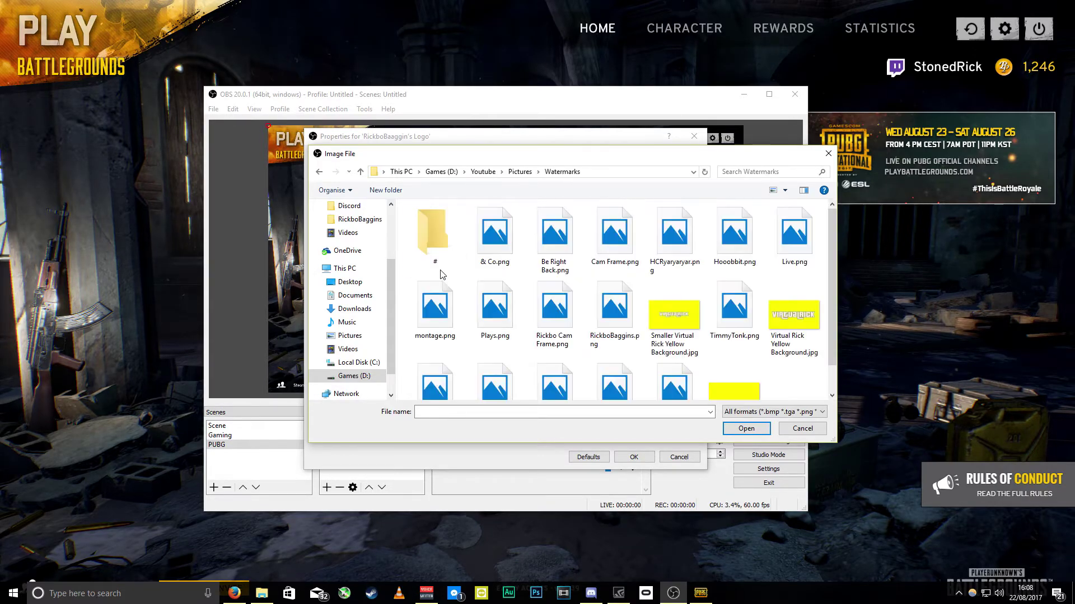
scroll(577, 303, down, 1)
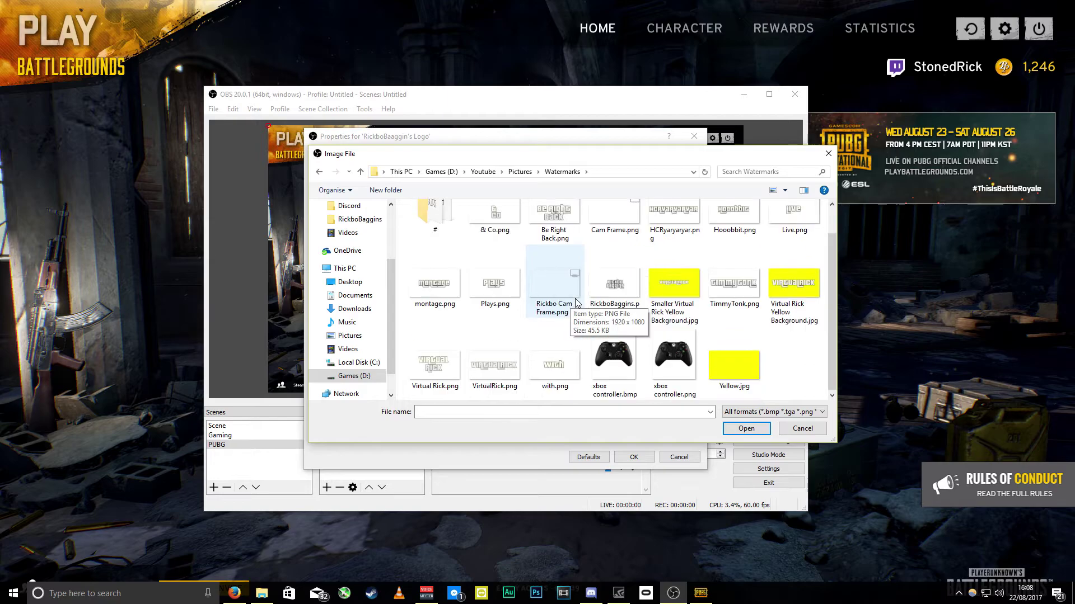
click(628, 280)
click(741, 428)
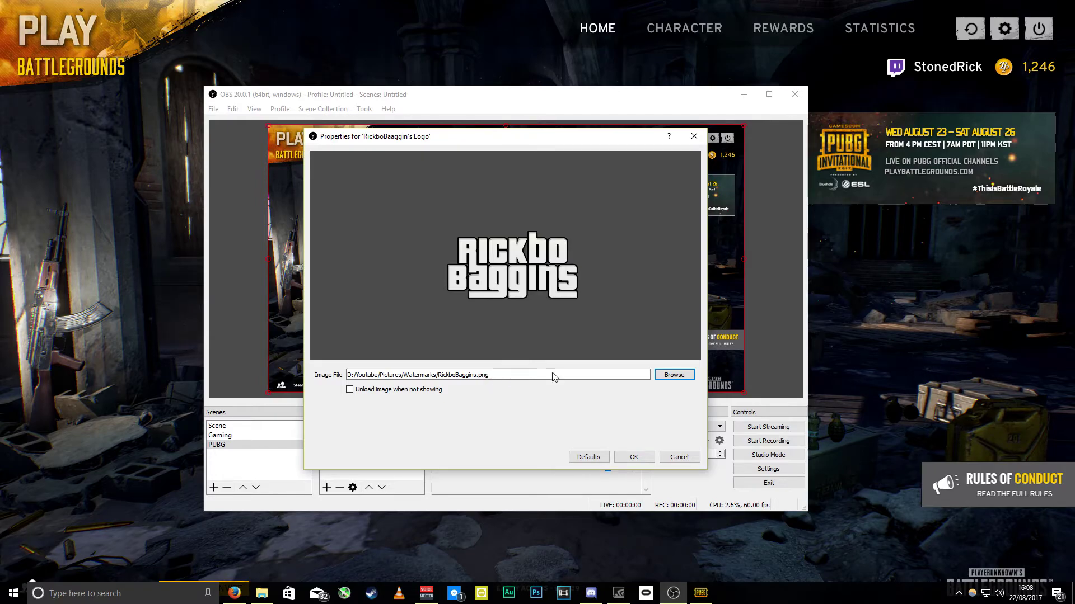
click(626, 457)
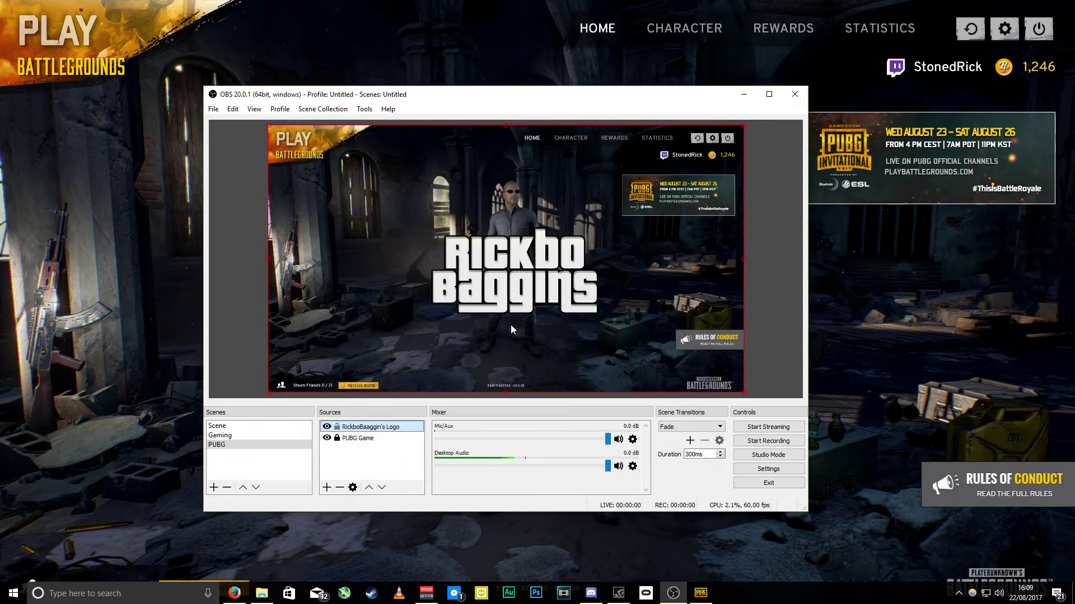
Step: Shrink the logo overlay to about a fifth of the canvas width and try it in the canvas's upper-right corner
drag(267, 128, 538, 277)
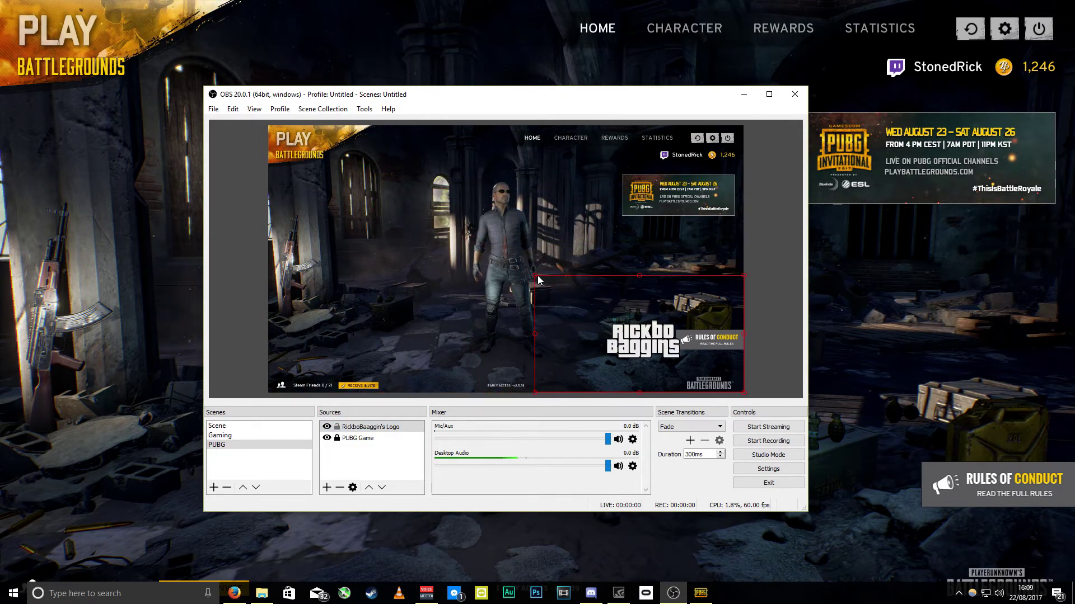
drag(656, 331, 395, 334)
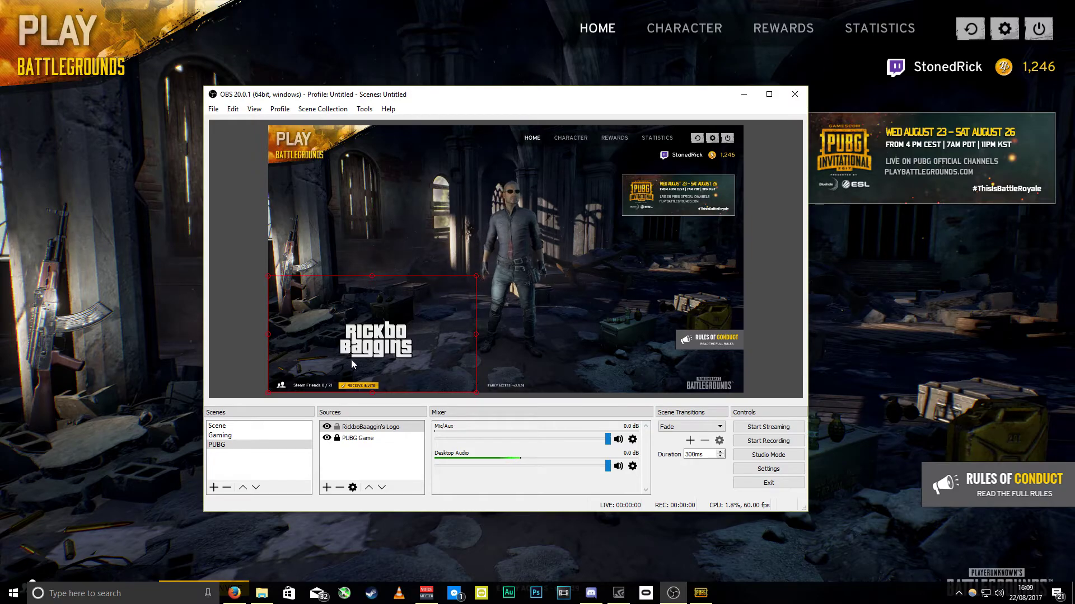
drag(278, 388, 407, 331)
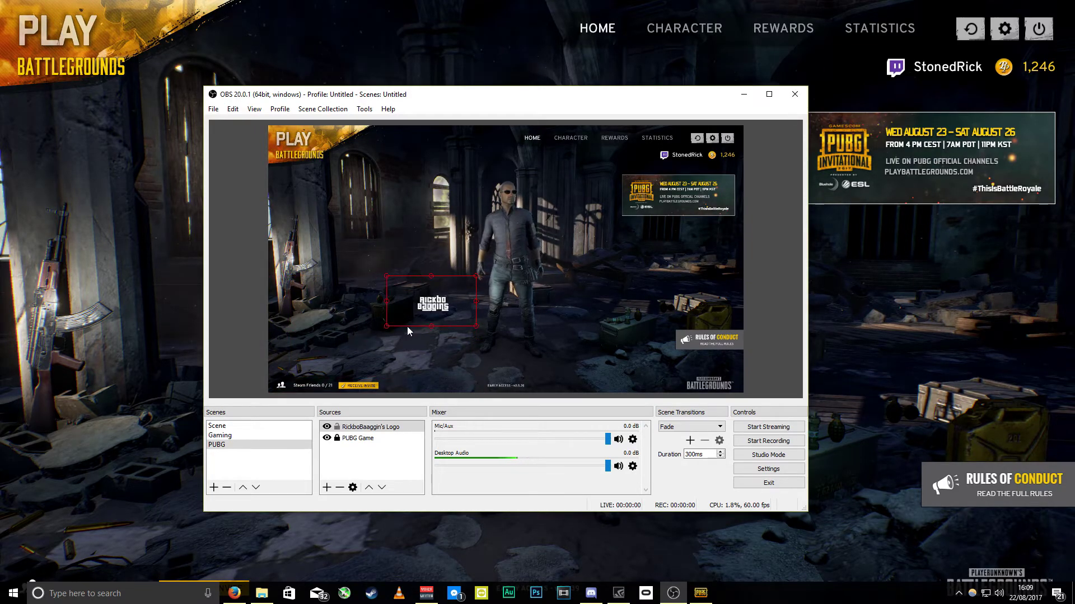
drag(464, 295, 712, 157)
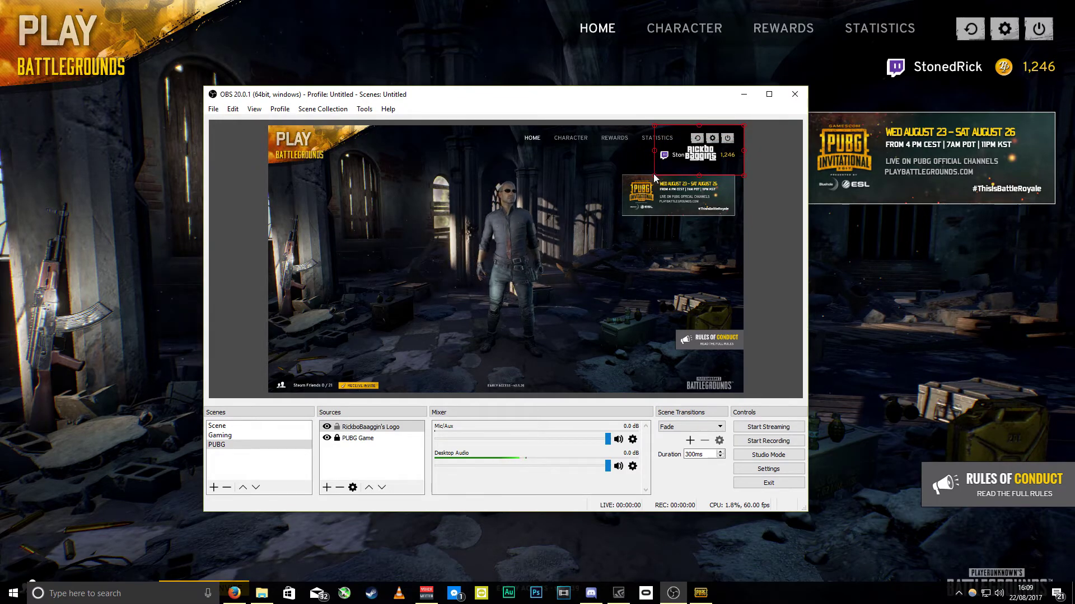
drag(654, 174, 670, 173)
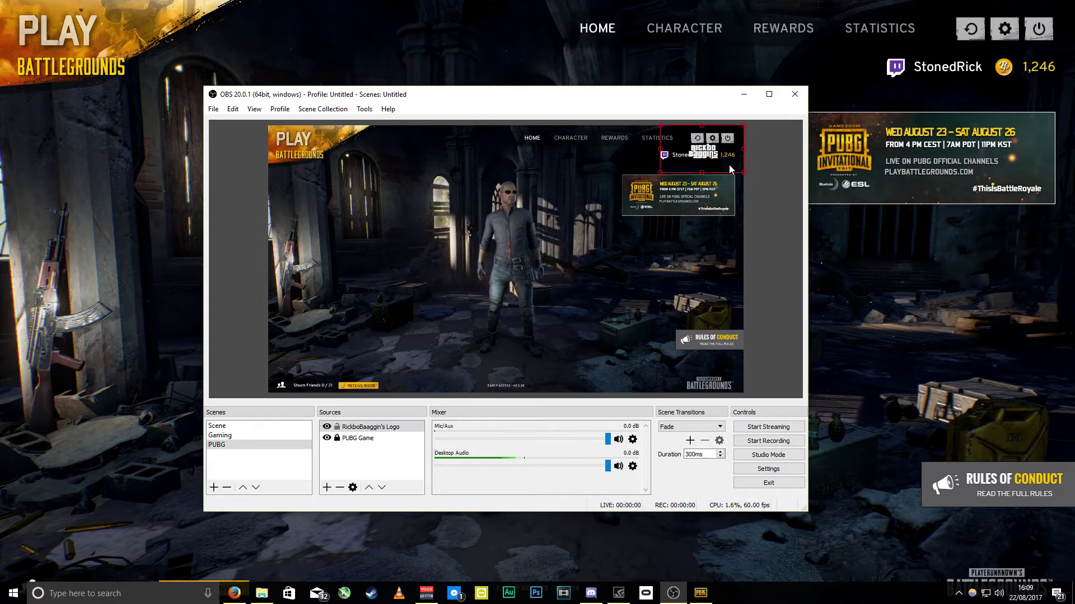
Step: Move the small logo overlay into the canvas's lower-left corner, fine-tune its size, and deselect it
drag(715, 152, 329, 370)
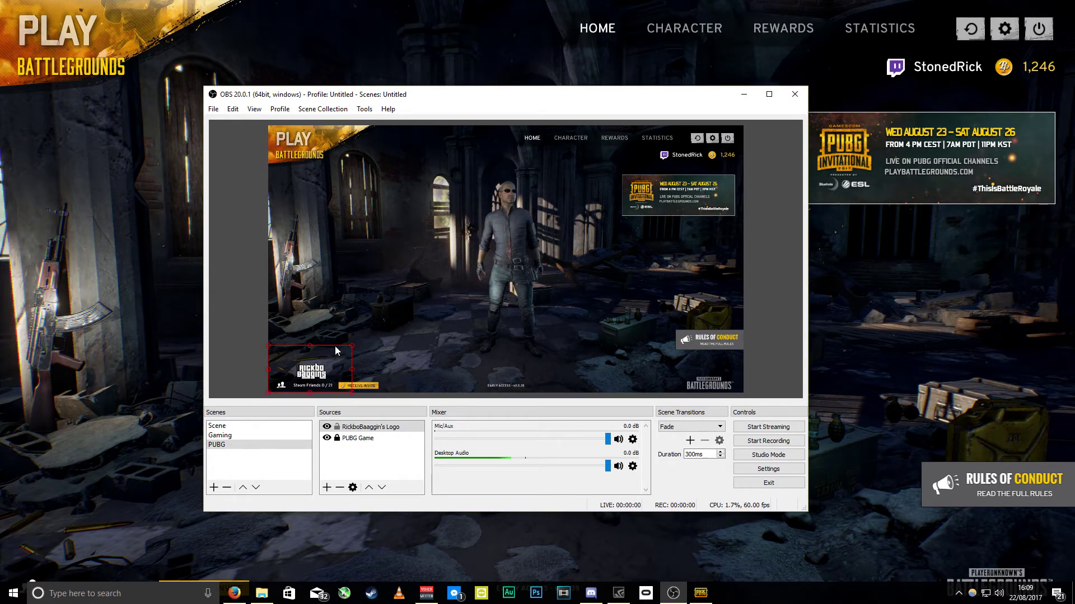
mouse_move(352, 345)
mouse_down()
mouse_move(367, 343)
mouse_move(355, 354)
mouse_up()
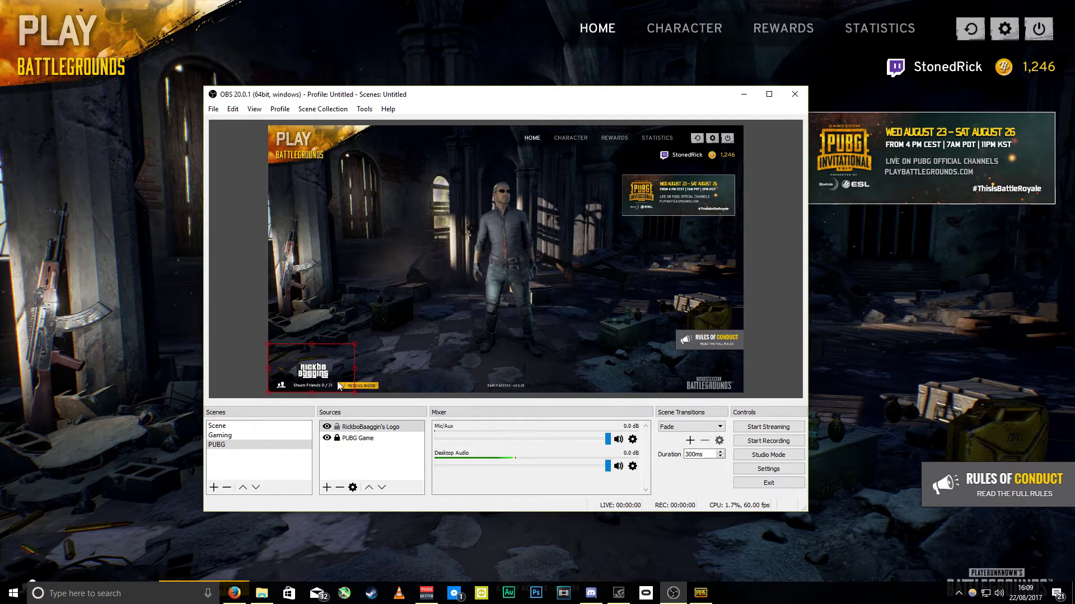
click(448, 349)
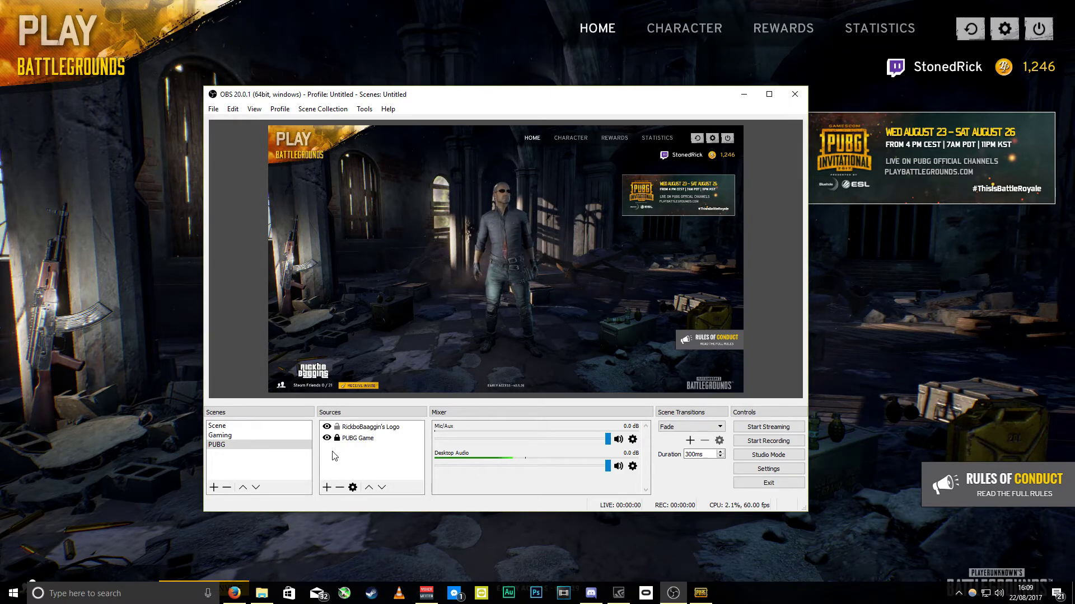
Step: Add a Video Capture Device source named "Webcam" using the Logitech HD Webcam C270, and accept its properties
click(327, 487)
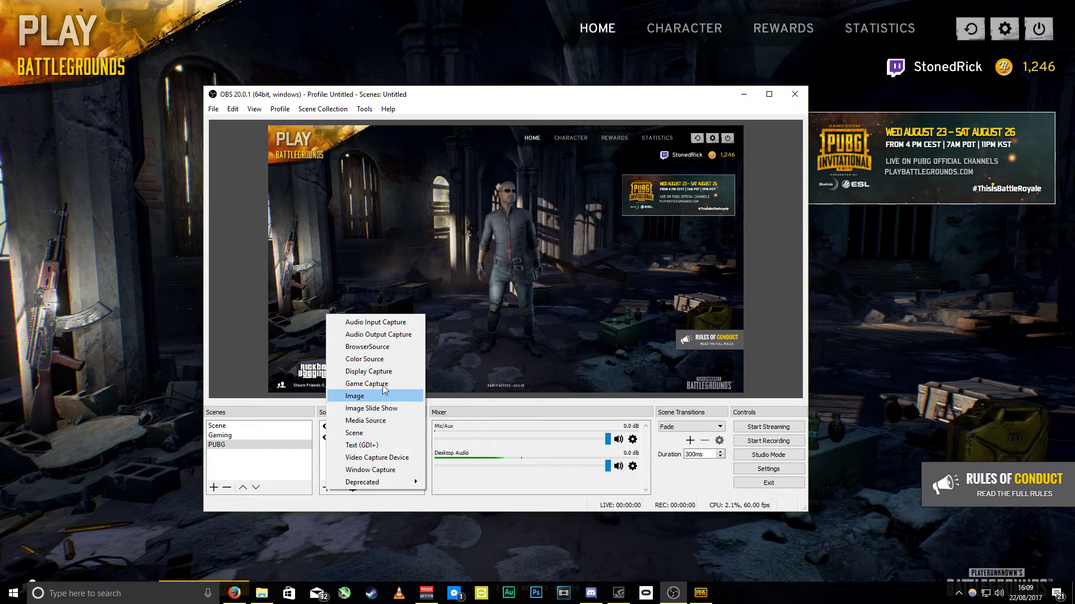
click(375, 457)
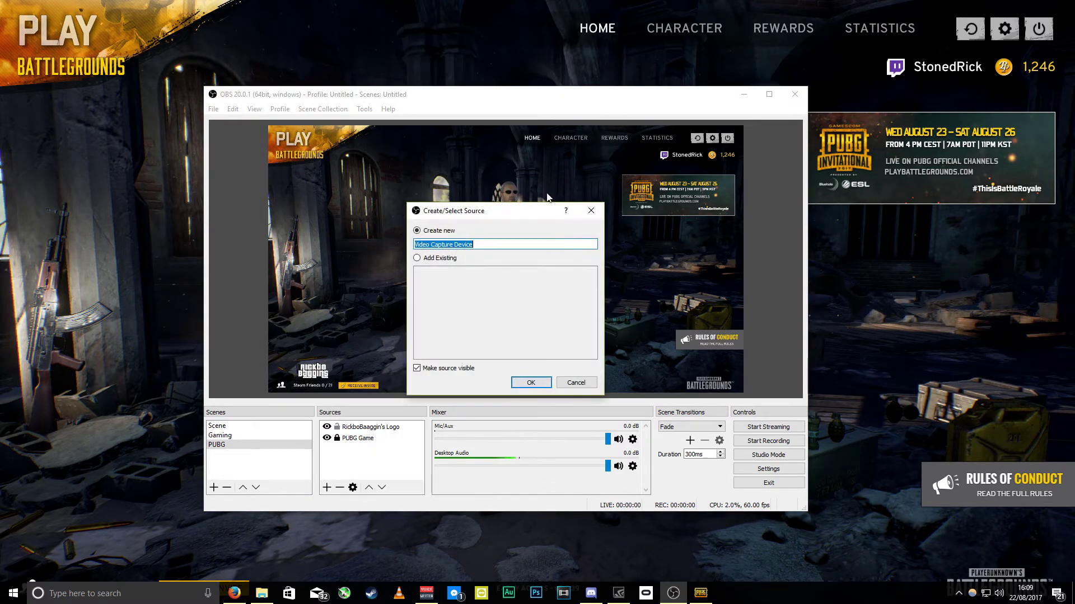
click(492, 243)
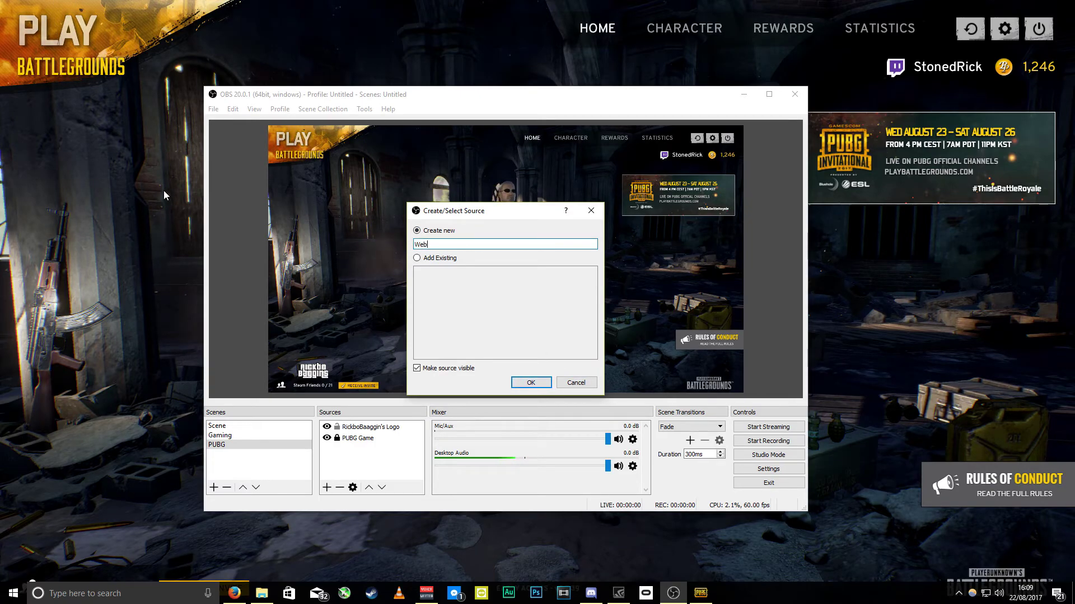
text(Webcam)
key(Return)
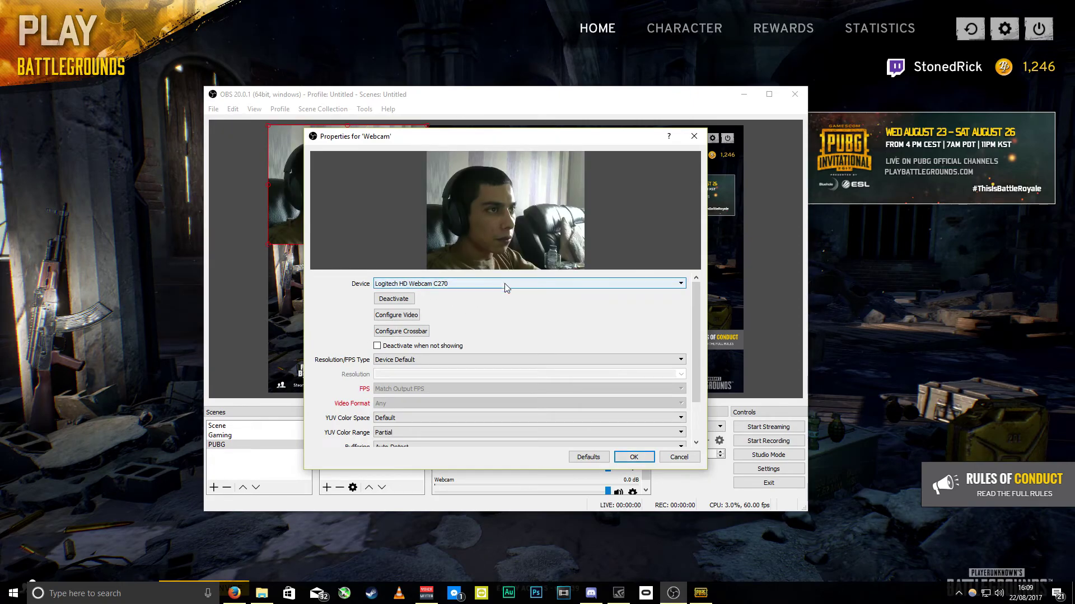
click(622, 460)
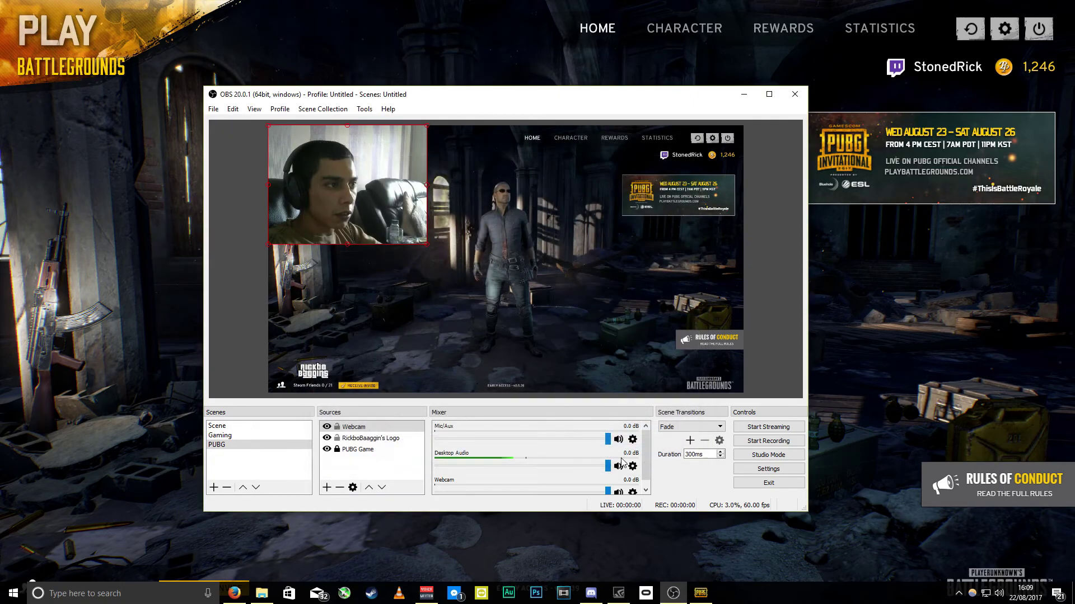
Step: Shrink the webcam picture in the canvas's upper-left corner and hide the Webcam source
drag(427, 247, 314, 156)
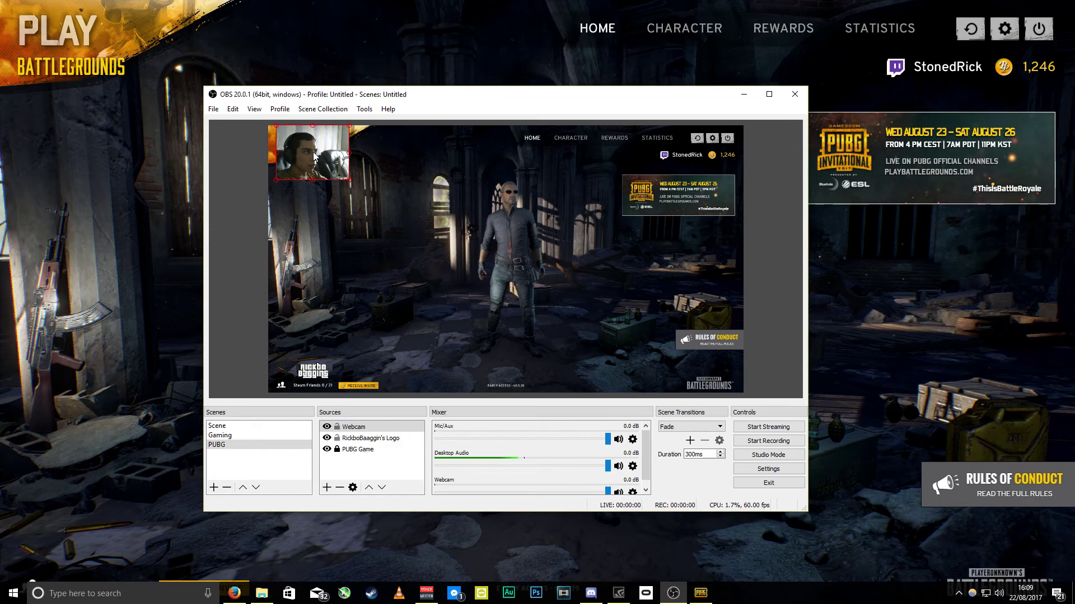
click(326, 427)
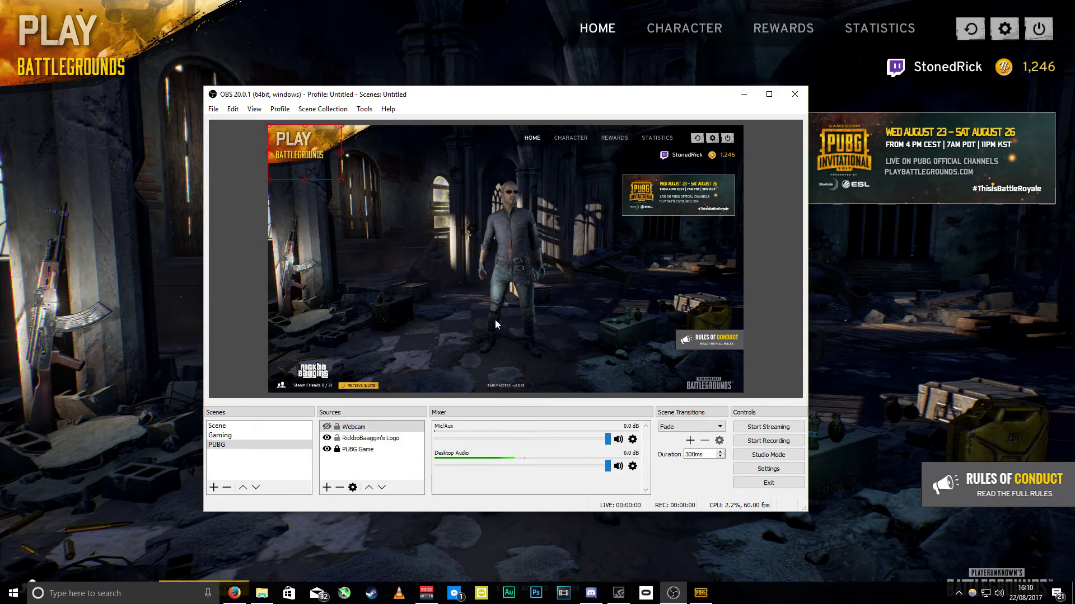
click(327, 427)
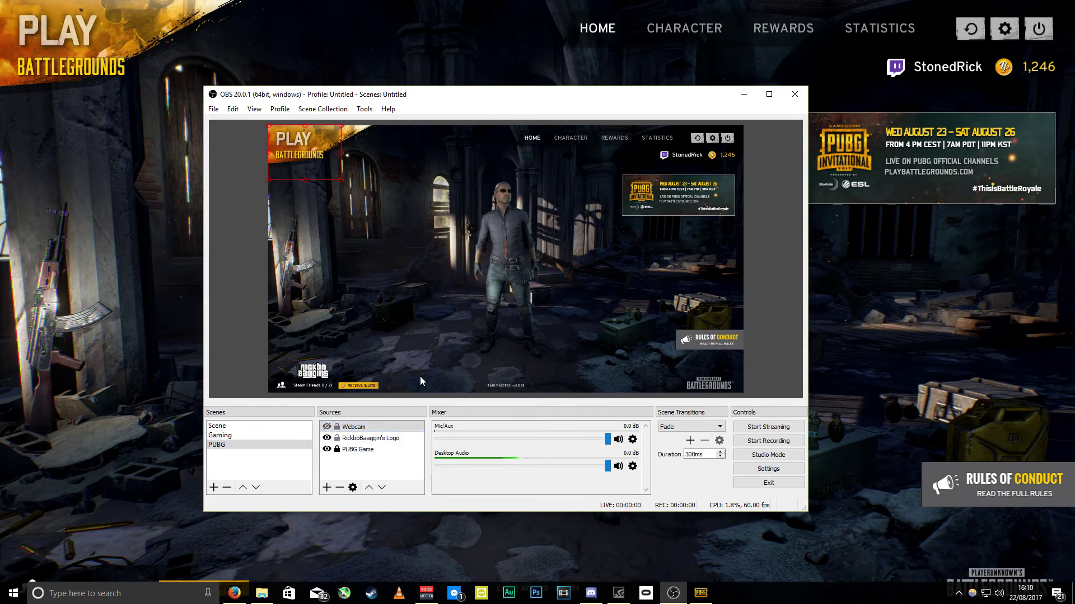
Step: Switch through the Gaming and Scene scenes to compare their sources, and return to the PUBG scene
click(263, 435)
click(244, 445)
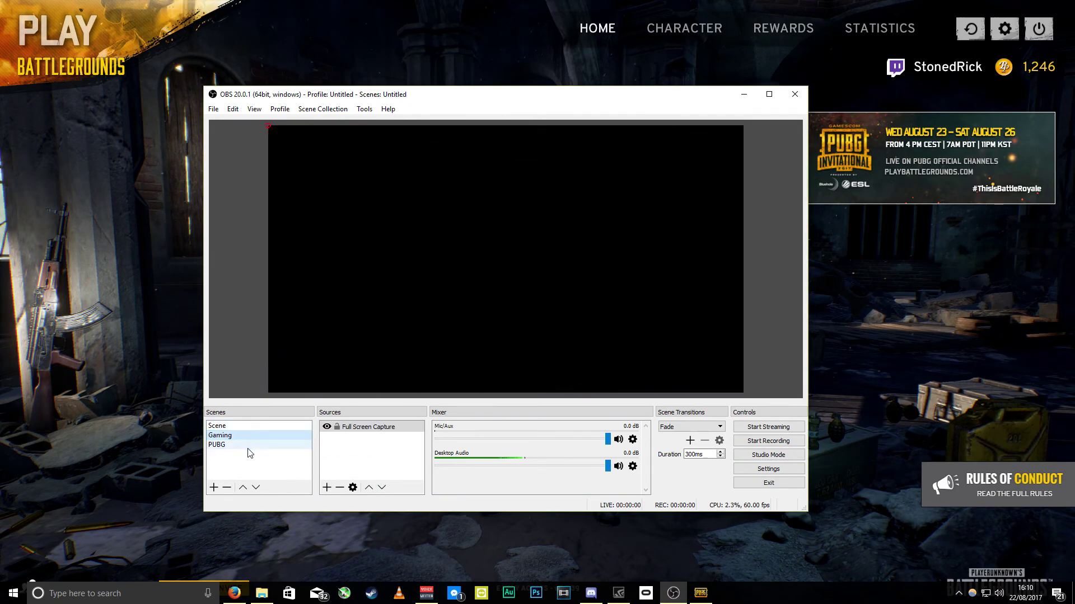
click(253, 426)
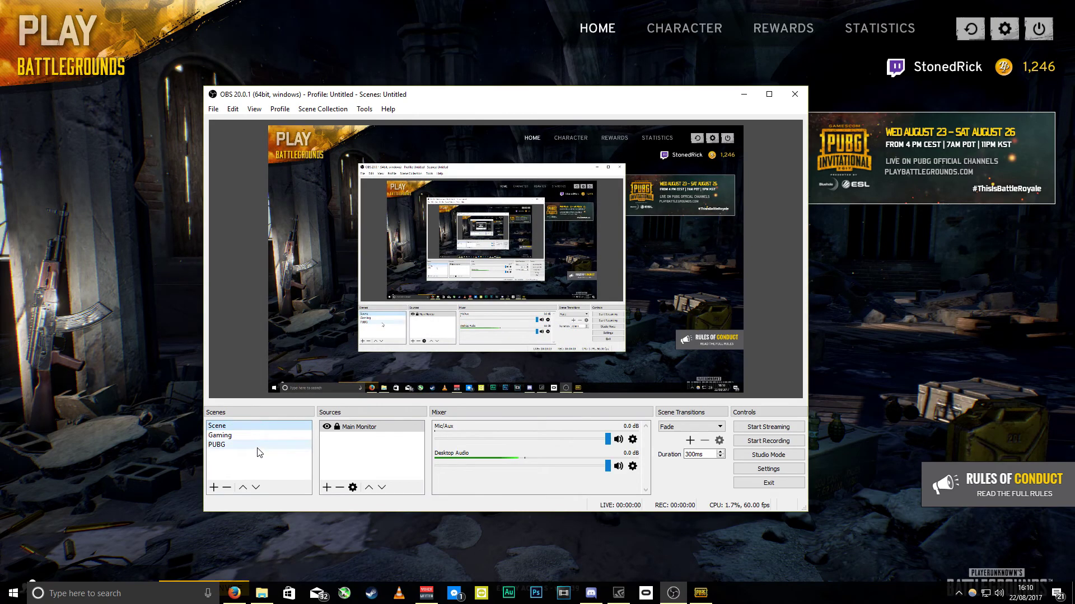
click(250, 445)
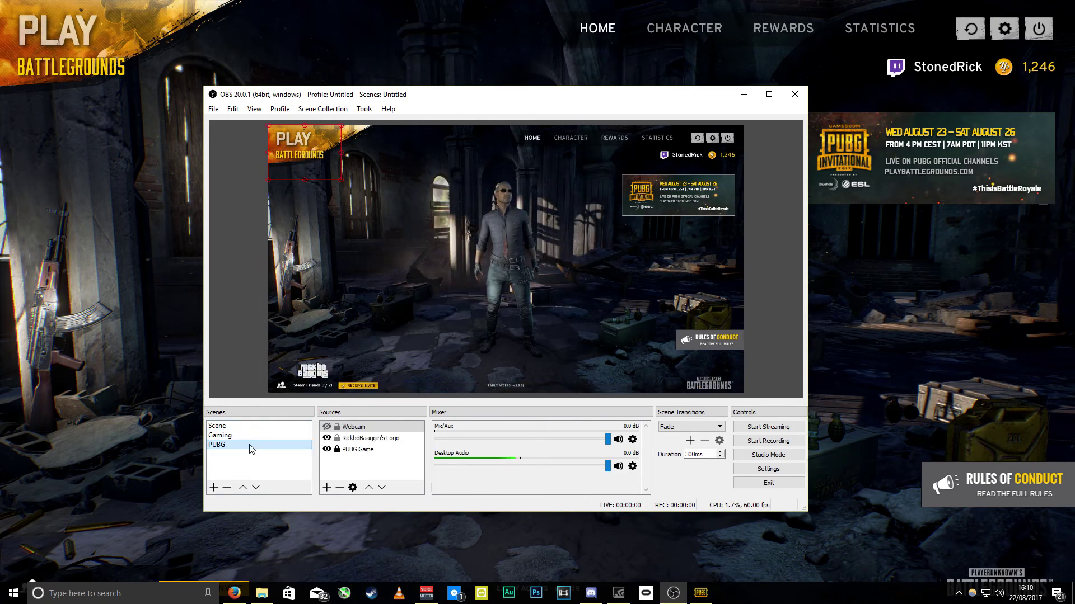